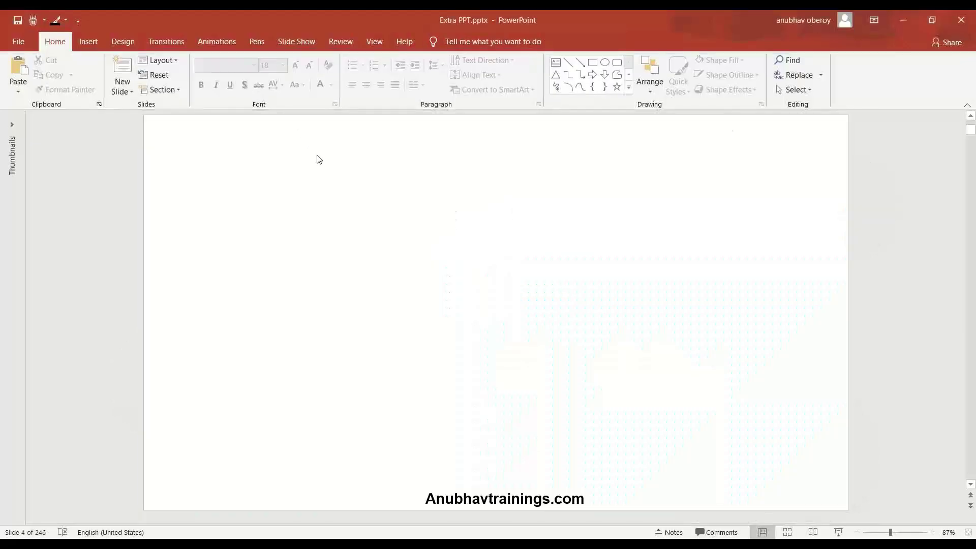
- Show the Pens ribbon's pen gallery and drawing tools for the blank slide 4
{"action": "left_click", "coordinate": [256, 41]}
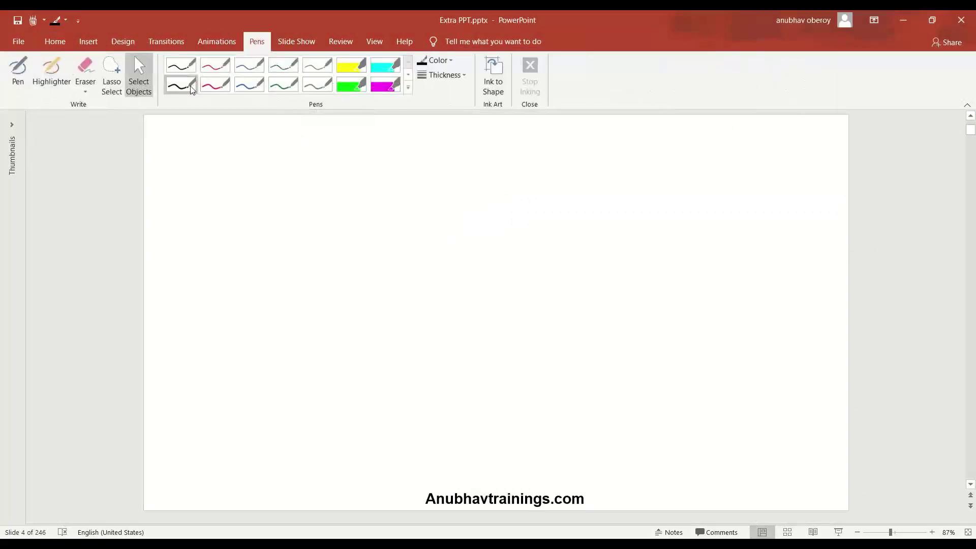
- With the pen, draw the S/4 HANA box at bottom right with VDM written at its top
{"action": "left_click", "coordinate": [437, 60]}
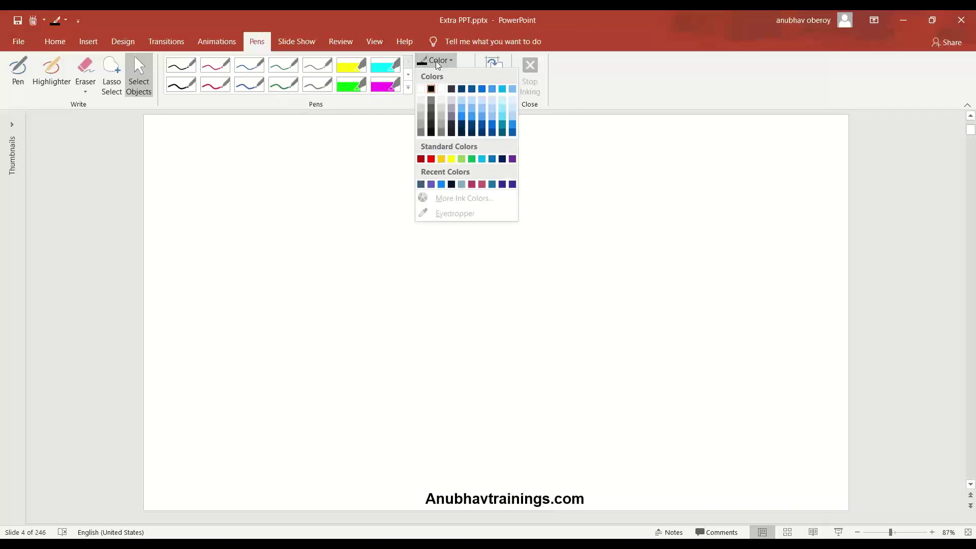
{"action": "left_click", "coordinate": [23, 76]}
{"action": "left_click", "coordinate": [26, 81]}
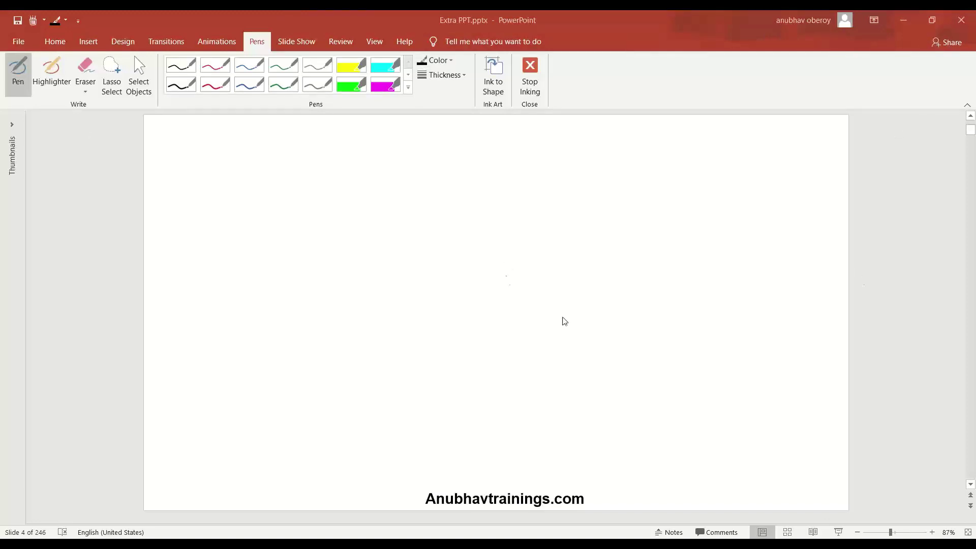
{"action": "mouse_move", "coordinate": [747, 412]}
{"action": "left_mouse_down"}
{"action": "mouse_move", "coordinate": [754, 395]}
{"action": "mouse_move", "coordinate": [762, 411]}
{"action": "left_mouse_up"}
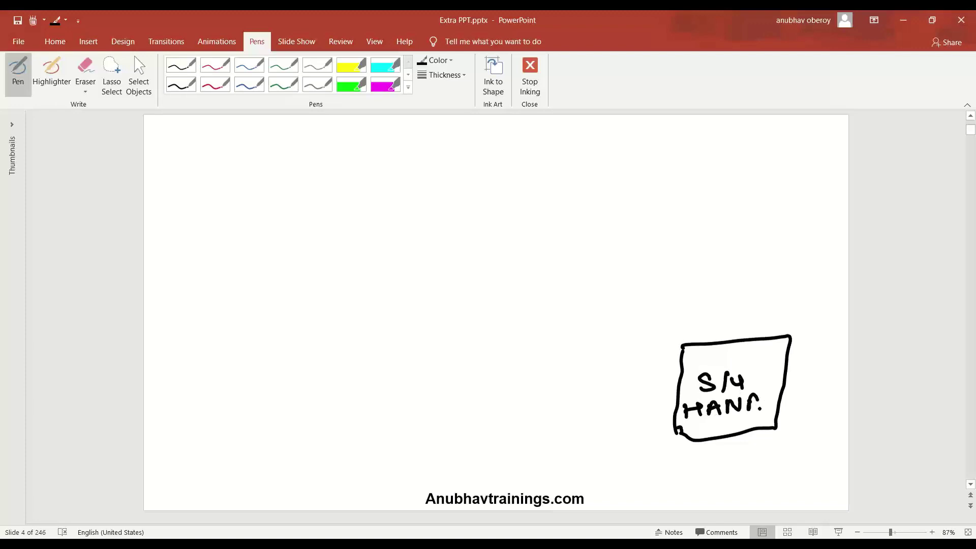
{"action": "left_click_drag", "start_coordinate": [751, 404], "coordinate": [761, 403]}
{"action": "mouse_move", "coordinate": [741, 347]}
{"action": "left_mouse_down"}
{"action": "mouse_move", "coordinate": [745, 356]}
{"action": "mouse_move", "coordinate": [753, 345]}
{"action": "mouse_move", "coordinate": [765, 351]}
{"action": "left_mouse_up"}
{"action": "left_click", "coordinate": [773, 358]}
{"action": "left_click_drag", "start_coordinate": [774, 347], "coordinate": [790, 359]}
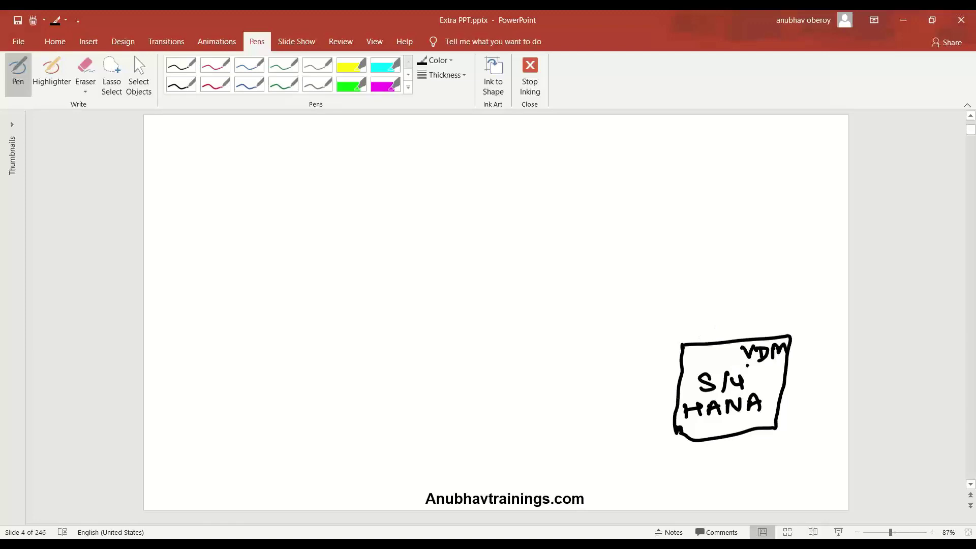
- Add CDS before VDM, an upward odata arrow, and a cloud shape at top left
{"action": "left_click_drag", "start_coordinate": [700, 350], "coordinate": [708, 363]}
{"action": "left_click_drag", "start_coordinate": [727, 349], "coordinate": [716, 362]}
{"action": "left_click_drag", "start_coordinate": [702, 309], "coordinate": [707, 342]}
{"action": "mouse_move", "coordinate": [702, 315]}
{"action": "left_mouse_down"}
{"action": "mouse_move", "coordinate": [747, 328]}
{"action": "mouse_move", "coordinate": [789, 321]}
{"action": "left_mouse_up"}
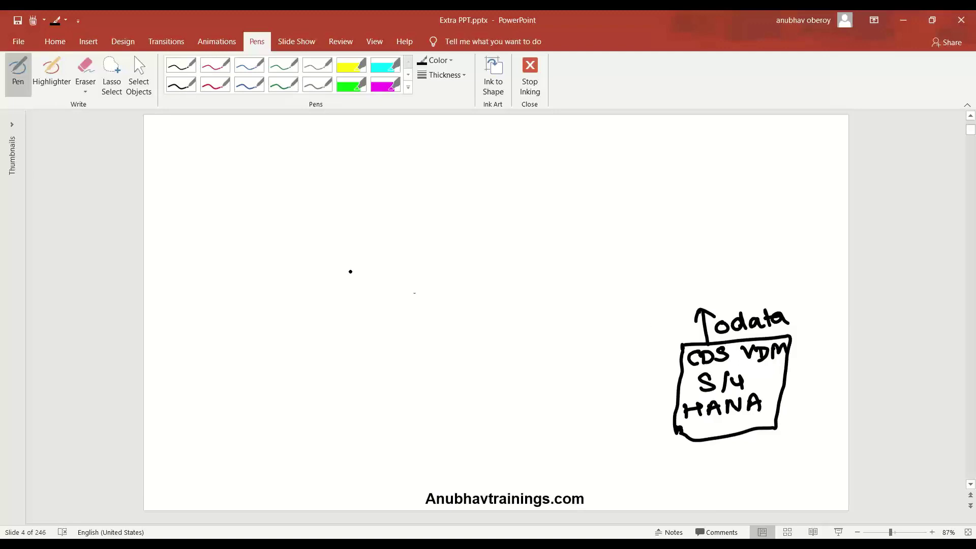
{"action": "mouse_move", "coordinate": [176, 202]}
{"action": "left_mouse_down"}
{"action": "mouse_move", "coordinate": [176, 230]}
{"action": "mouse_move", "coordinate": [224, 234]}
{"action": "mouse_move", "coordinate": [279, 207]}
{"action": "mouse_move", "coordinate": [274, 188]}
{"action": "mouse_move", "coordinate": [230, 169]}
{"action": "mouse_move", "coordinate": [163, 190]}
{"action": "mouse_move", "coordinate": [180, 202]}
{"action": "mouse_move", "coordinate": [251, 195]}
{"action": "left_mouse_up"}
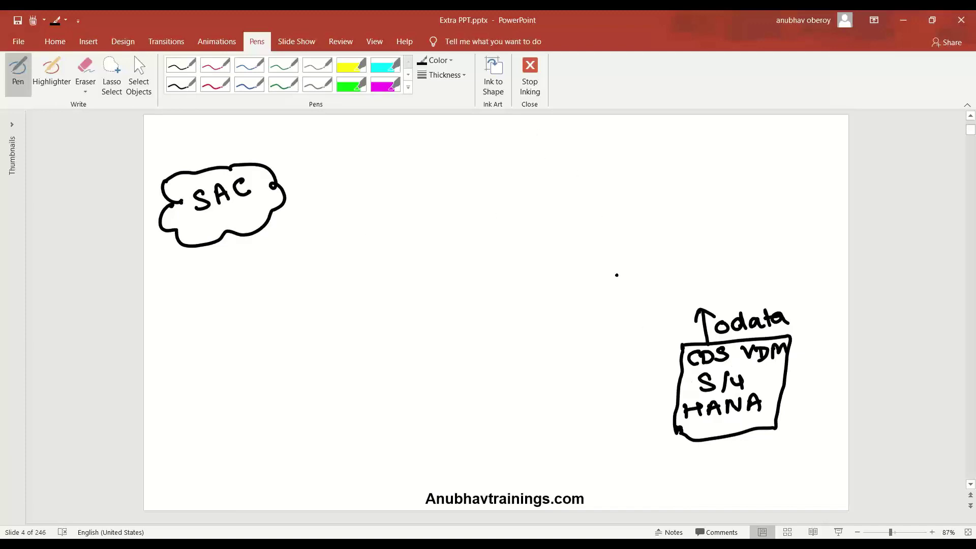
- Draw a box mid-slide labelled SCC and cross out its first letter
{"action": "mouse_move", "coordinate": [481, 227]}
{"action": "left_mouse_down"}
{"action": "mouse_move", "coordinate": [481, 260]}
{"action": "mouse_move", "coordinate": [507, 219]}
{"action": "mouse_move", "coordinate": [556, 217]}
{"action": "left_mouse_up"}
{"action": "left_click_drag", "start_coordinate": [481, 259], "coordinate": [573, 250]}
{"action": "mouse_move", "coordinate": [557, 216]}
{"action": "left_mouse_down"}
{"action": "mouse_move", "coordinate": [578, 233]}
{"action": "mouse_move", "coordinate": [568, 251]}
{"action": "left_mouse_up"}
{"action": "mouse_move", "coordinate": [515, 232]}
{"action": "left_mouse_down"}
{"action": "mouse_move", "coordinate": [505, 248]}
{"action": "mouse_move", "coordinate": [557, 242]}
{"action": "left_mouse_up"}
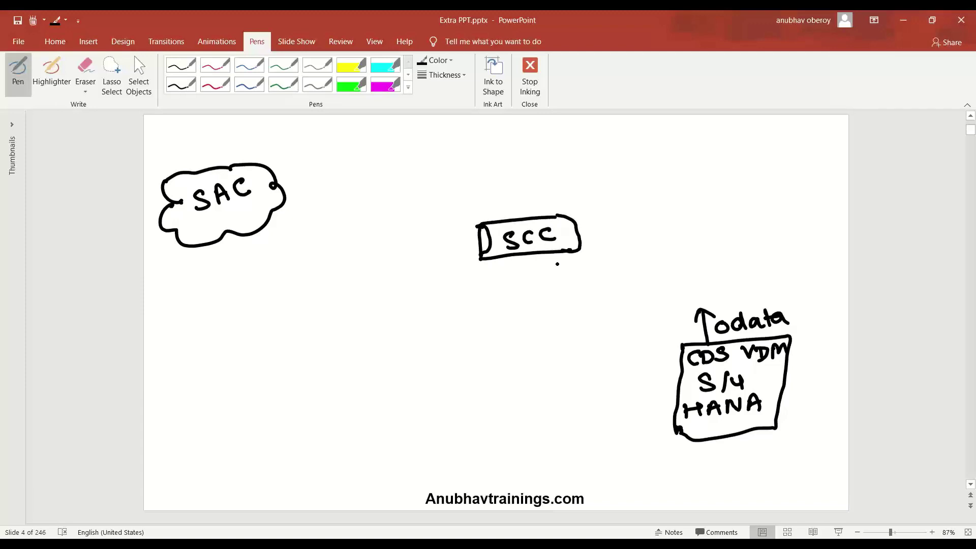
{"action": "mouse_move", "coordinate": [503, 213]}
{"action": "left_mouse_down"}
{"action": "mouse_move", "coordinate": [543, 249]}
{"action": "mouse_move", "coordinate": [517, 244]}
{"action": "mouse_move", "coordinate": [515, 259]}
{"action": "left_mouse_up"}
- Write '1. data Connection' below the SAC cloud
{"action": "left_click_drag", "start_coordinate": [164, 269], "coordinate": [168, 282]}
{"action": "mouse_move", "coordinate": [175, 277]}
{"action": "left_mouse_down"}
{"action": "mouse_move", "coordinate": [322, 254]}
{"action": "mouse_move", "coordinate": [389, 224]}
{"action": "mouse_move", "coordinate": [427, 223]}
{"action": "mouse_move", "coordinate": [430, 235]}
{"action": "left_mouse_up"}
{"action": "left_click", "coordinate": [279, 249]}
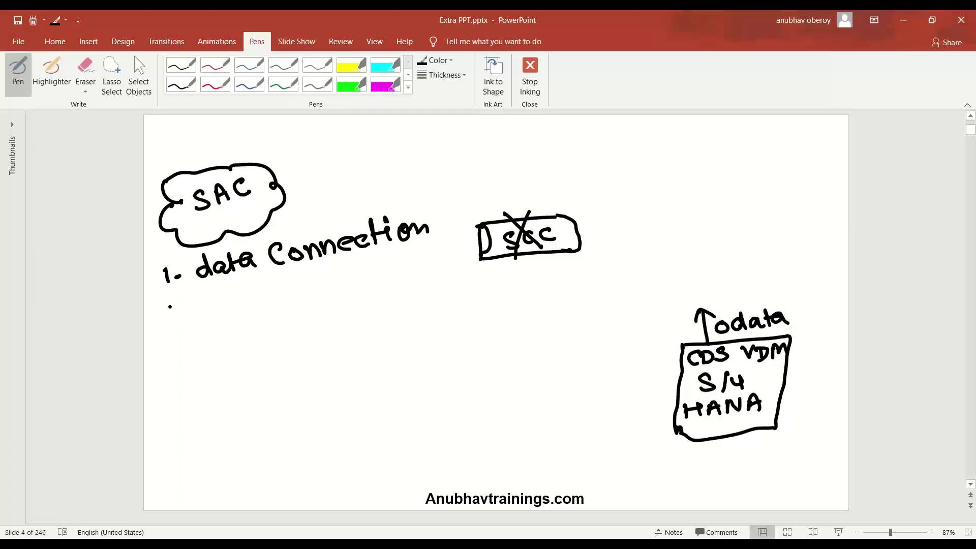
- Write '2. Datamodel' below item 1 and add '(S4HANA)' after data Connection
{"action": "left_click", "coordinate": [186, 306]}
{"action": "mouse_move", "coordinate": [162, 299]}
{"action": "left_mouse_down"}
{"action": "mouse_move", "coordinate": [181, 315]}
{"action": "mouse_move", "coordinate": [299, 287]}
{"action": "mouse_move", "coordinate": [330, 266]}
{"action": "left_mouse_up"}
{"action": "left_click", "coordinate": [239, 300]}
{"action": "left_click_drag", "start_coordinate": [333, 281], "coordinate": [336, 260]}
{"action": "left_click_drag", "start_coordinate": [348, 264], "coordinate": [356, 283]}
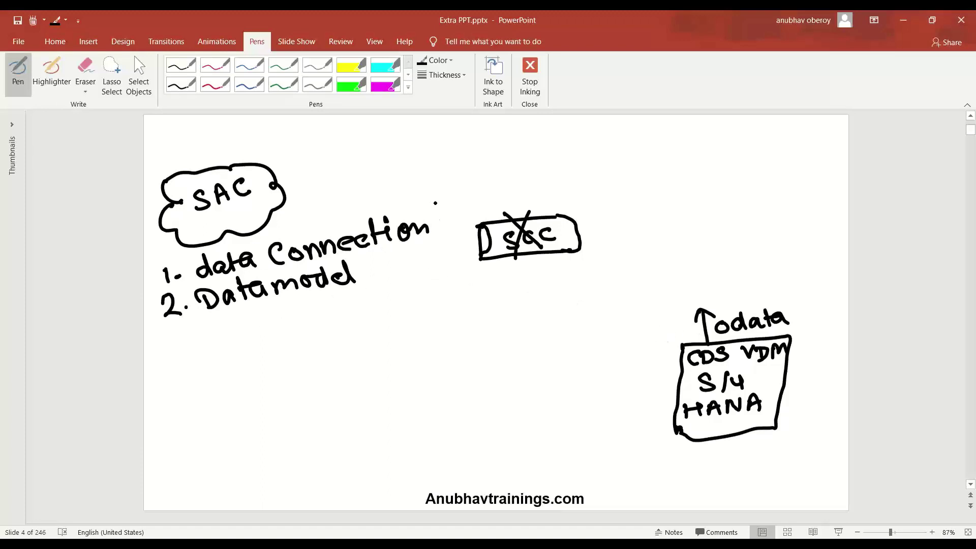
{"action": "mouse_move", "coordinate": [444, 200]}
{"action": "left_mouse_down"}
{"action": "mouse_move", "coordinate": [496, 185]}
{"action": "mouse_move", "coordinate": [497, 194]}
{"action": "mouse_move", "coordinate": [526, 194]}
{"action": "mouse_move", "coordinate": [534, 177]}
{"action": "mouse_move", "coordinate": [568, 182]}
{"action": "left_mouse_up"}
{"action": "left_click_drag", "start_coordinate": [570, 166], "coordinate": [581, 192]}
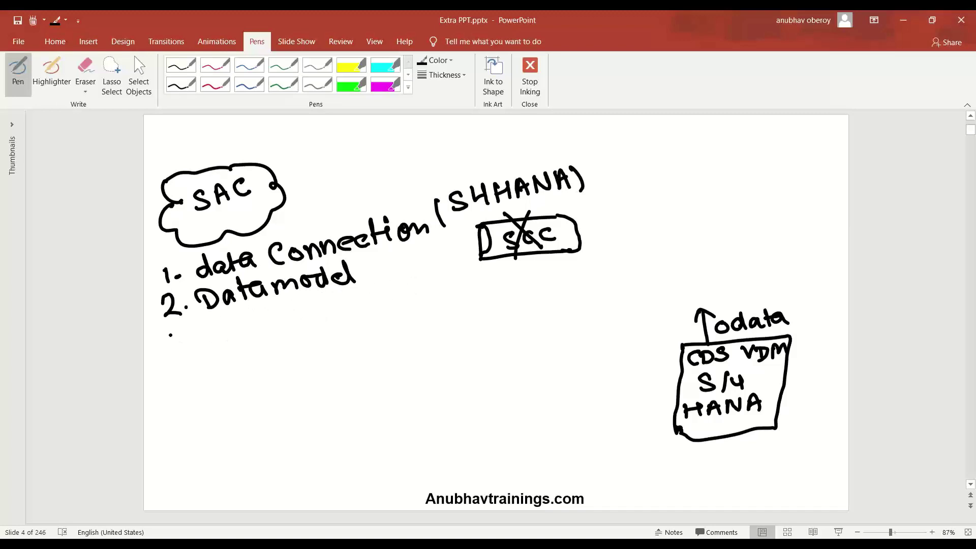
- Write '→ CDS Analytic Query' under Datamodel, then '3. Create the model' below it
{"action": "left_click_drag", "start_coordinate": [230, 323], "coordinate": [342, 313]}
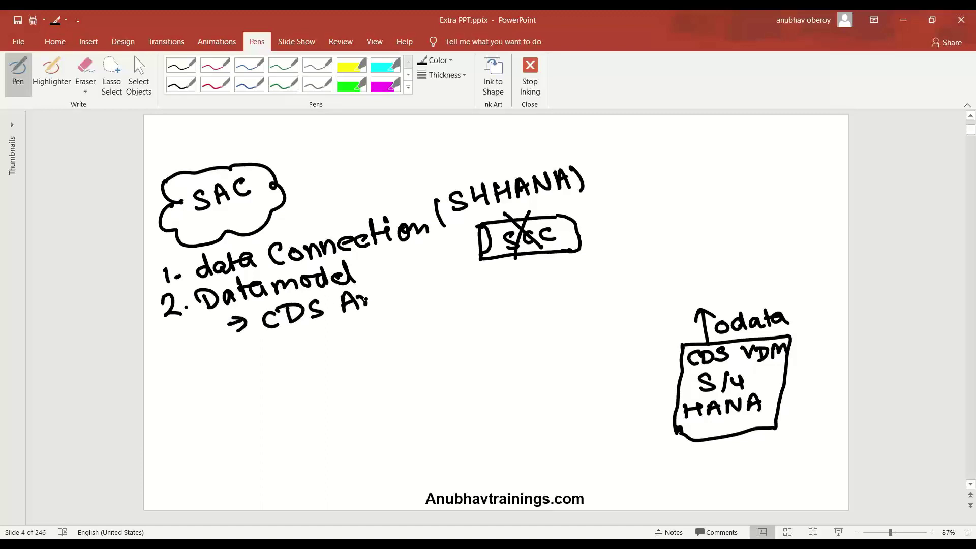
{"action": "mouse_move", "coordinate": [365, 299]}
{"action": "left_mouse_down"}
{"action": "mouse_move", "coordinate": [393, 288]}
{"action": "mouse_move", "coordinate": [424, 295]}
{"action": "mouse_move", "coordinate": [463, 276]}
{"action": "mouse_move", "coordinate": [478, 288]}
{"action": "mouse_move", "coordinate": [519, 271]}
{"action": "mouse_move", "coordinate": [547, 299]}
{"action": "left_mouse_up"}
{"action": "mouse_move", "coordinate": [176, 352]}
{"action": "left_mouse_down"}
{"action": "mouse_move", "coordinate": [188, 362]}
{"action": "mouse_move", "coordinate": [178, 373]}
{"action": "left_mouse_up"}
{"action": "left_click", "coordinate": [204, 362]}
{"action": "left_click", "coordinate": [205, 367]}
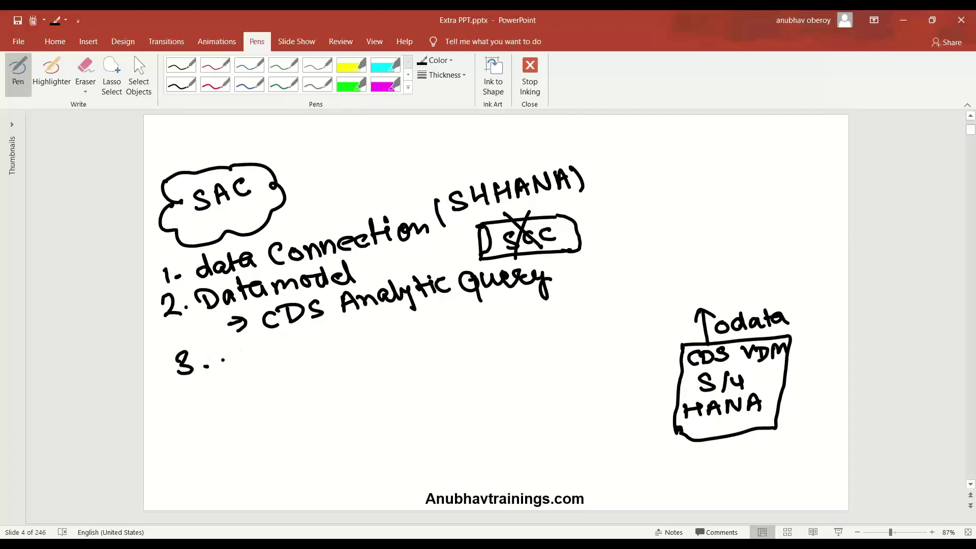
{"action": "mouse_move", "coordinate": [237, 348]}
{"action": "left_mouse_down"}
{"action": "mouse_move", "coordinate": [325, 350]}
{"action": "mouse_move", "coordinate": [358, 328]}
{"action": "mouse_move", "coordinate": [362, 345]}
{"action": "mouse_move", "coordinate": [397, 329]}
{"action": "mouse_move", "coordinate": [488, 321]}
{"action": "left_mouse_up"}
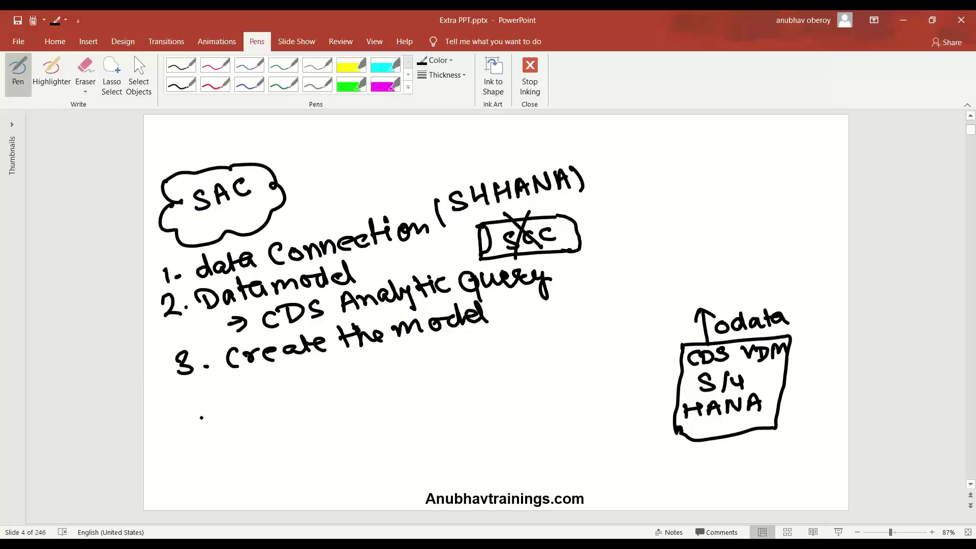
- Write '4. Create Story' below item 3, then switch to Select Objects to end inking
{"action": "left_click_drag", "start_coordinate": [193, 400], "coordinate": [206, 412]}
{"action": "left_click", "coordinate": [221, 405]}
{"action": "mouse_move", "coordinate": [245, 386]}
{"action": "left_mouse_down"}
{"action": "mouse_move", "coordinate": [315, 376]}
{"action": "mouse_move", "coordinate": [339, 385]}
{"action": "mouse_move", "coordinate": [377, 356]}
{"action": "mouse_move", "coordinate": [387, 370]}
{"action": "mouse_move", "coordinate": [450, 366]}
{"action": "left_mouse_up"}
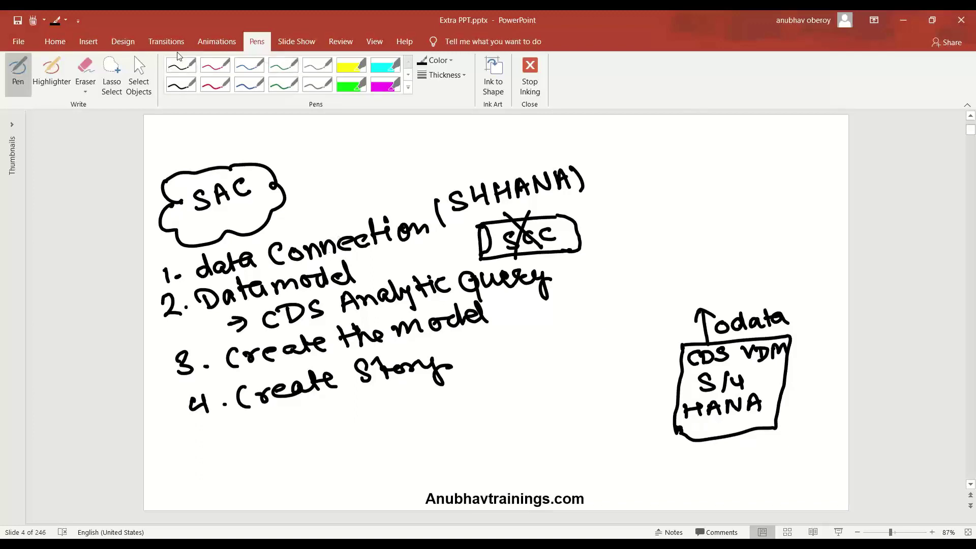
{"action": "left_click", "coordinate": [138, 74]}
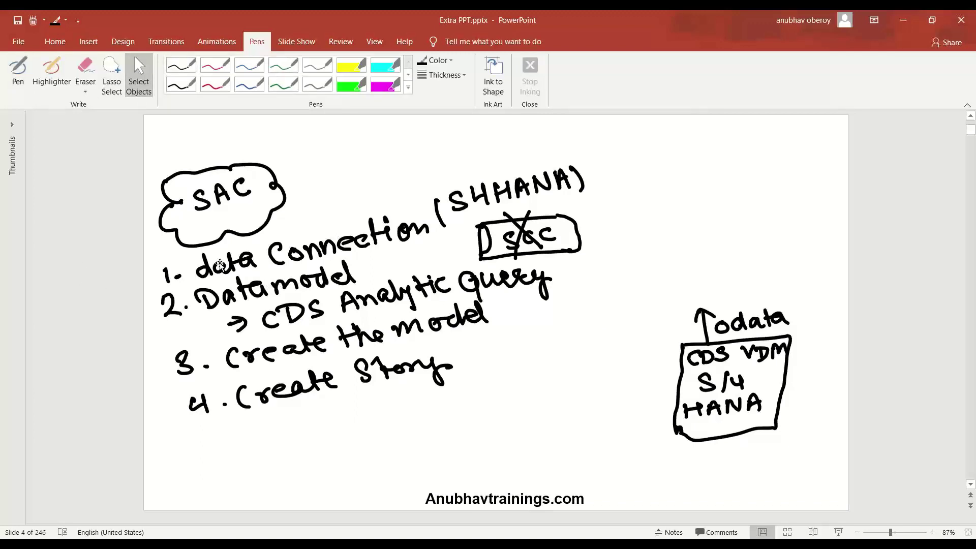
- Switch to SAP Analytics Cloud in Chrome and go to the Connections page
{"action": "key", "text": "alt+Tab"}
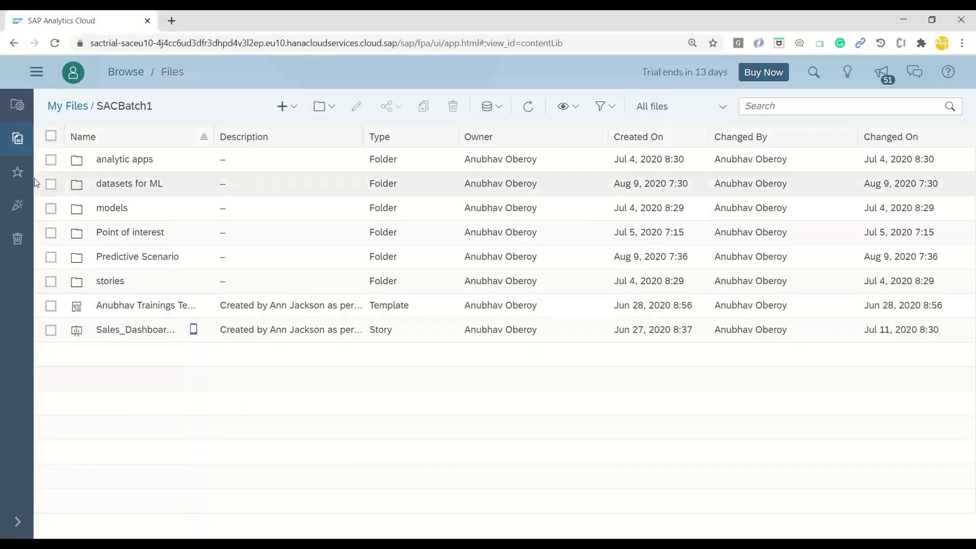
{"action": "left_click", "coordinate": [34, 75]}
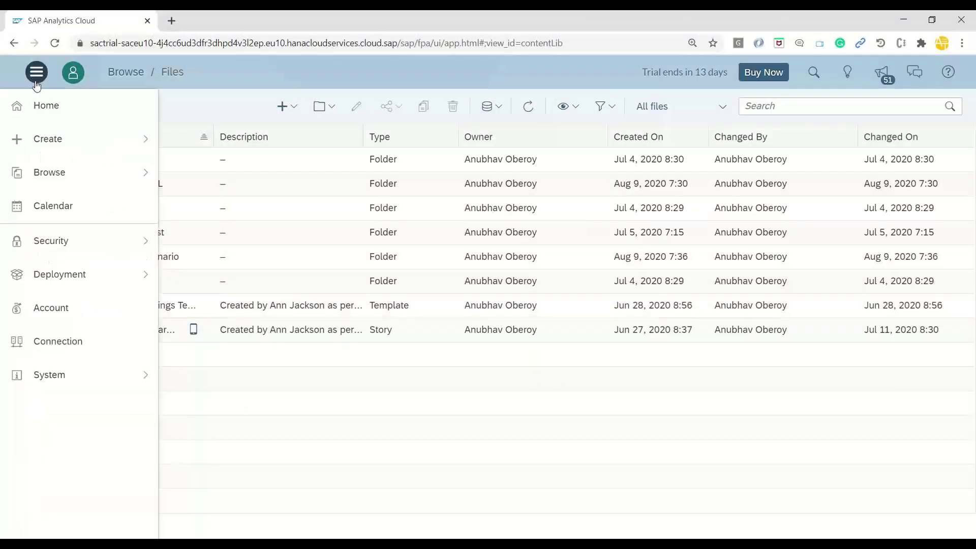
{"action": "left_click", "coordinate": [81, 339]}
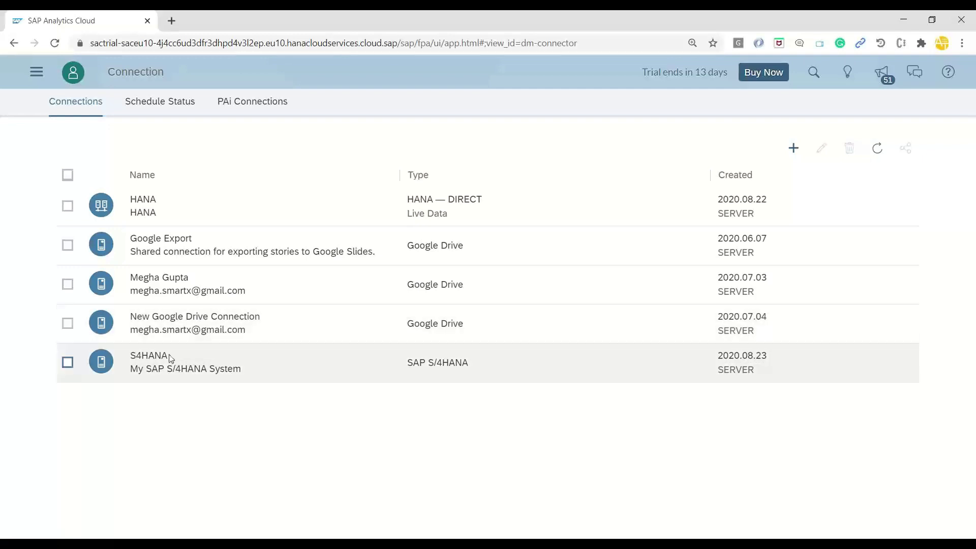
{"action": "left_click", "coordinate": [36, 71]}
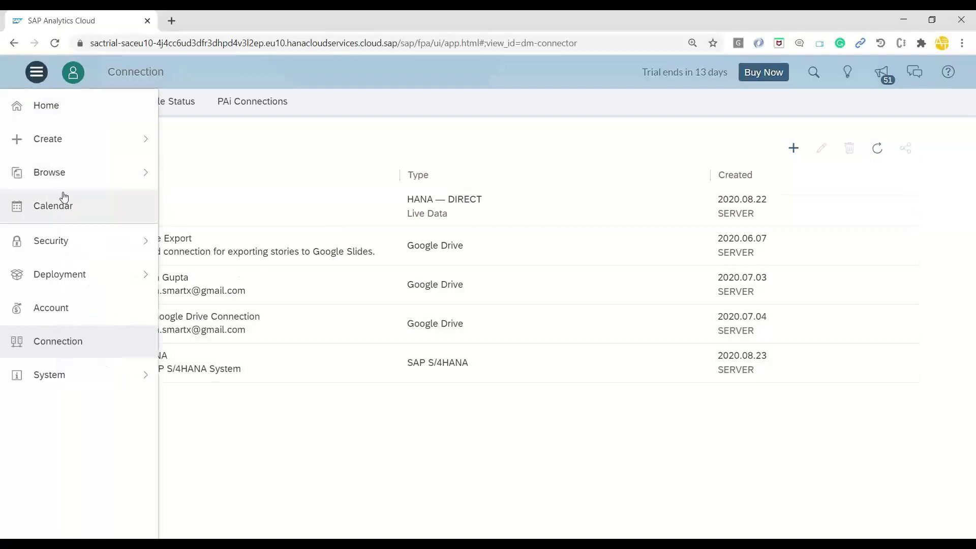
- Start a new model from the SAP S/4HANA datasource using the S4HANA connection
{"action": "mouse_move", "coordinate": [92, 148]}
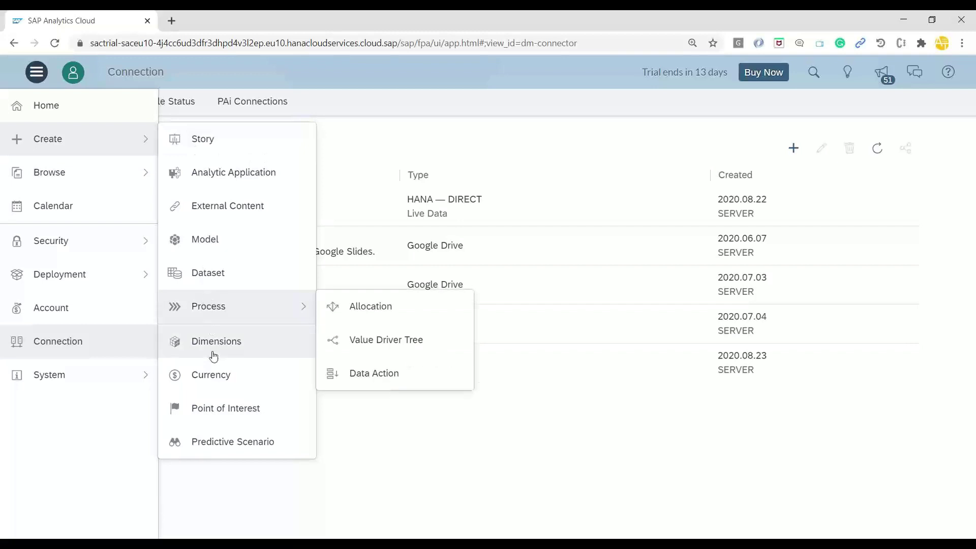
{"action": "left_click", "coordinate": [227, 247]}
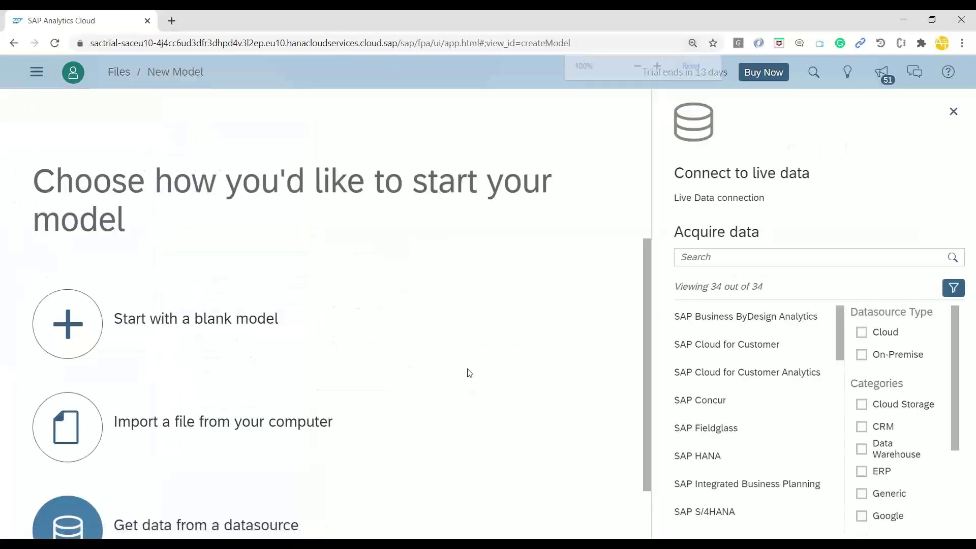
{"action": "key", "text": "ctrl+minus"}
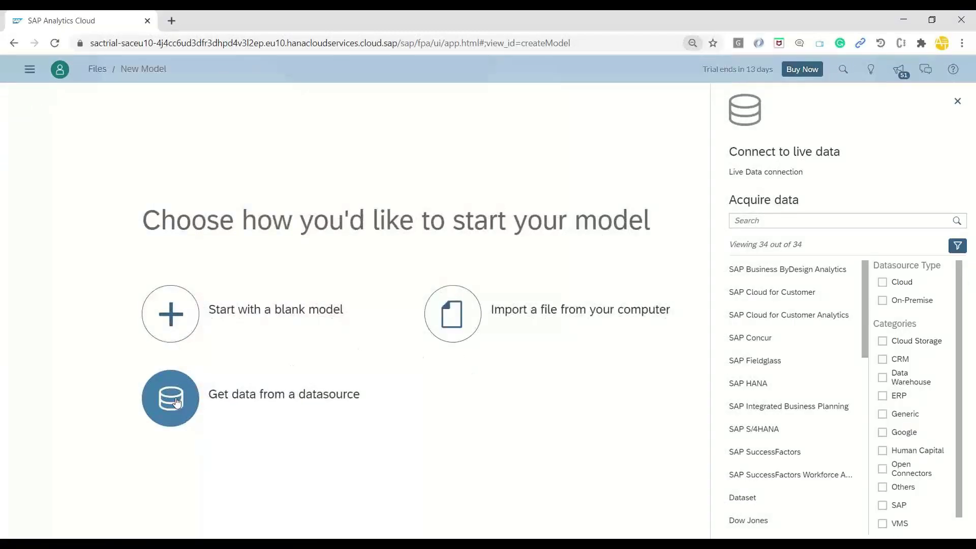
{"action": "left_click", "coordinate": [176, 402]}
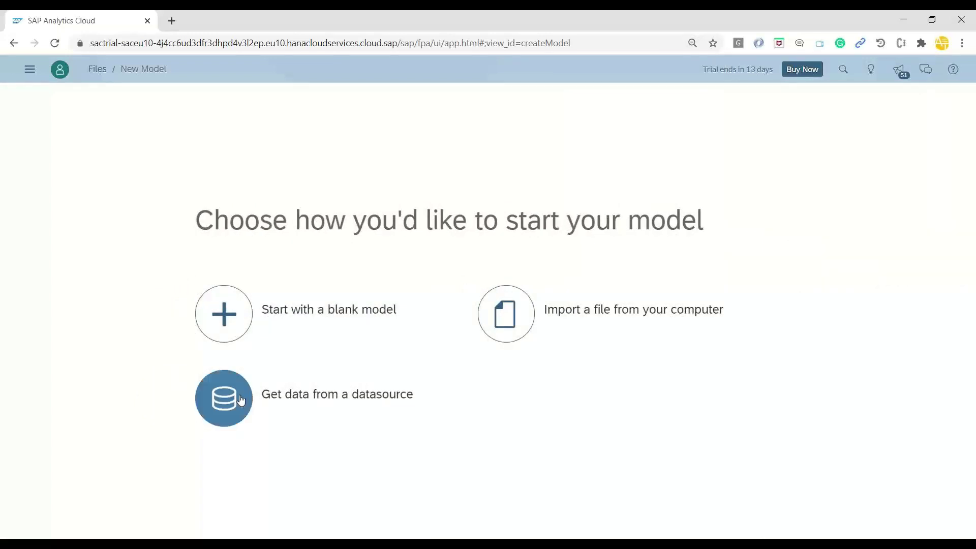
{"action": "left_click", "coordinate": [241, 401]}
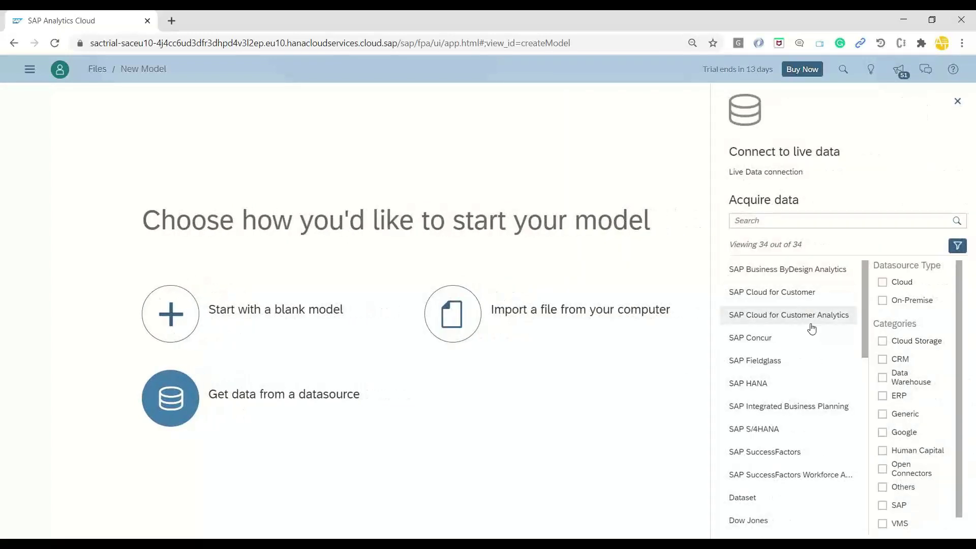
{"action": "left_click", "coordinate": [776, 430]}
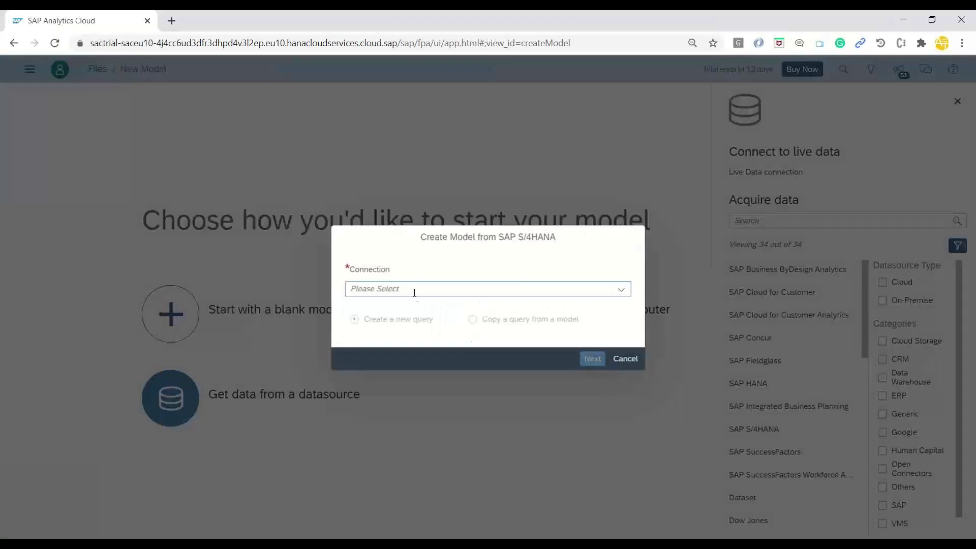
{"action": "left_click", "coordinate": [621, 289]}
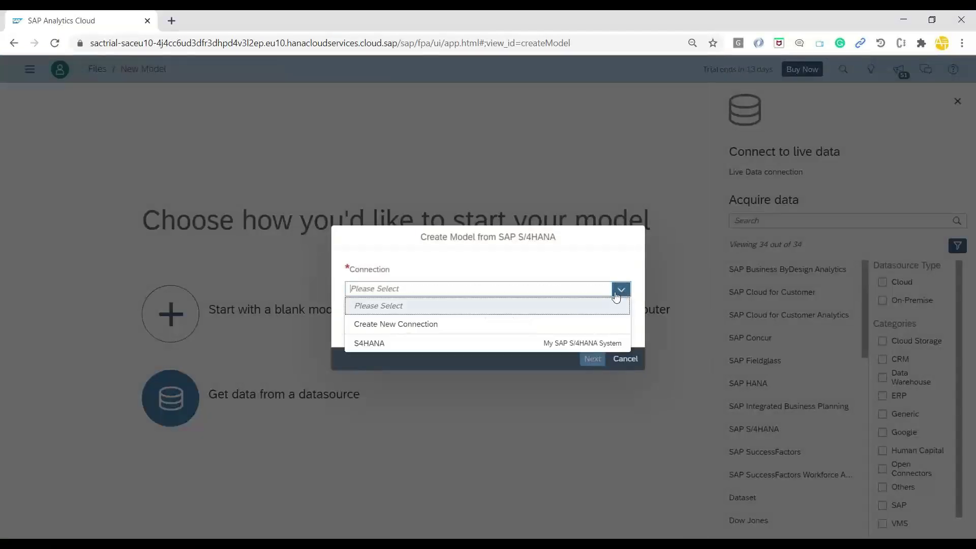
{"action": "left_click", "coordinate": [479, 342]}
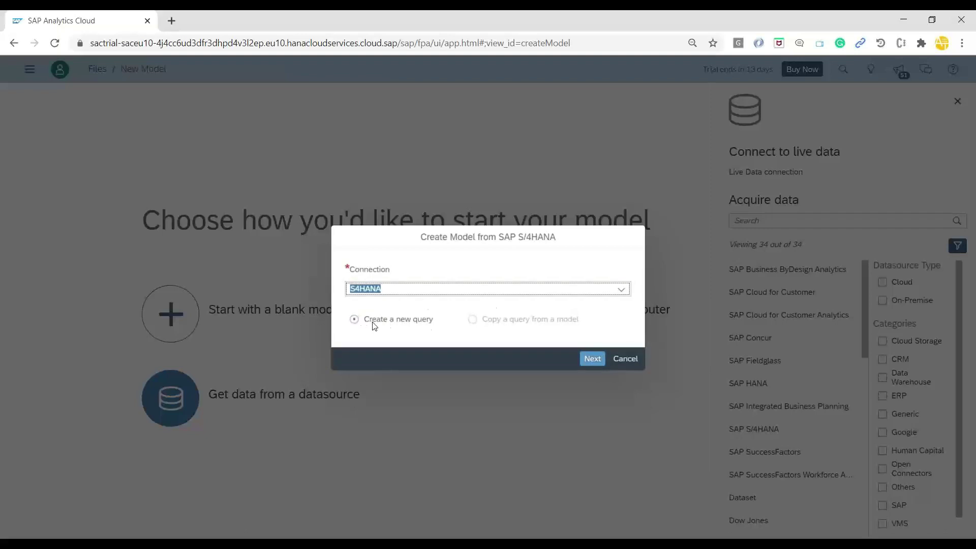
{"action": "left_click", "coordinate": [589, 360]}
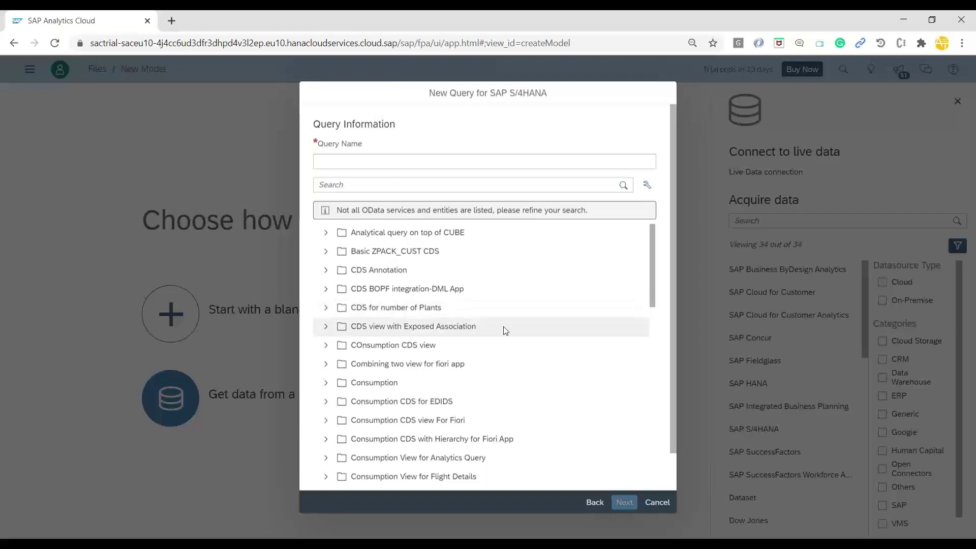
- In Eclipse, review the ZAUG_I_BUPA, ZAUG_I_PRODUCT, ZAUG_I_SALES, ZAUG_CO_SALESDATA and ZAUG_C_SALES views
{"action": "key", "text": "alt+Tab"}
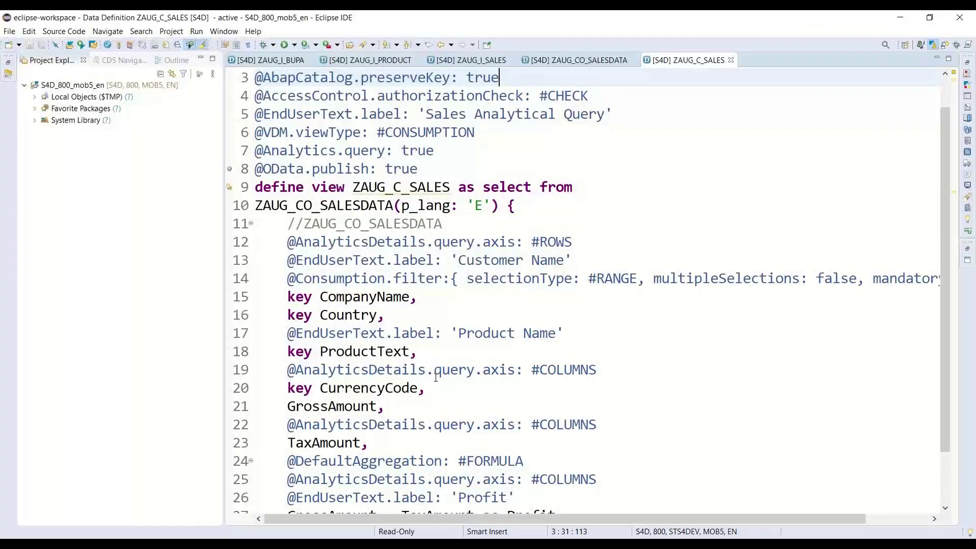
{"action": "left_click", "coordinate": [451, 263]}
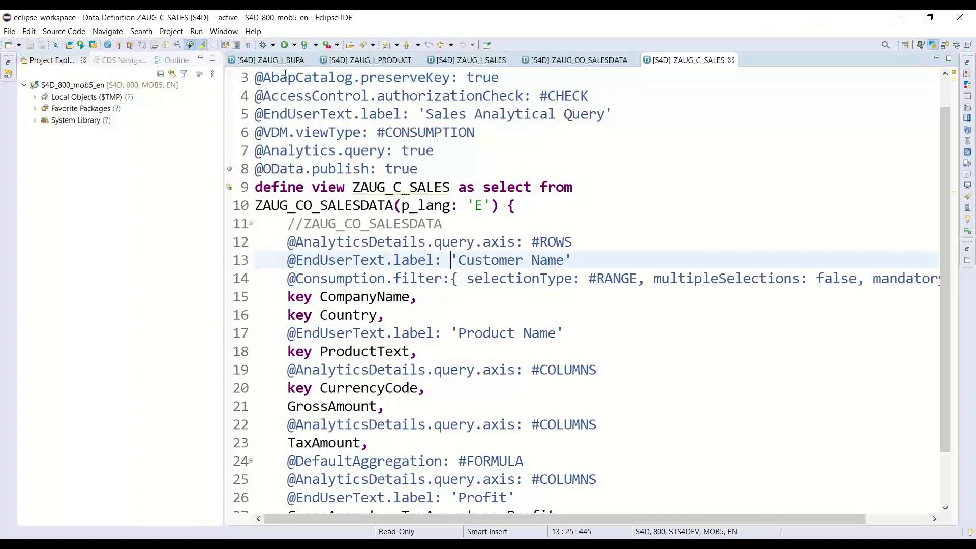
{"action": "left_click", "coordinate": [273, 60]}
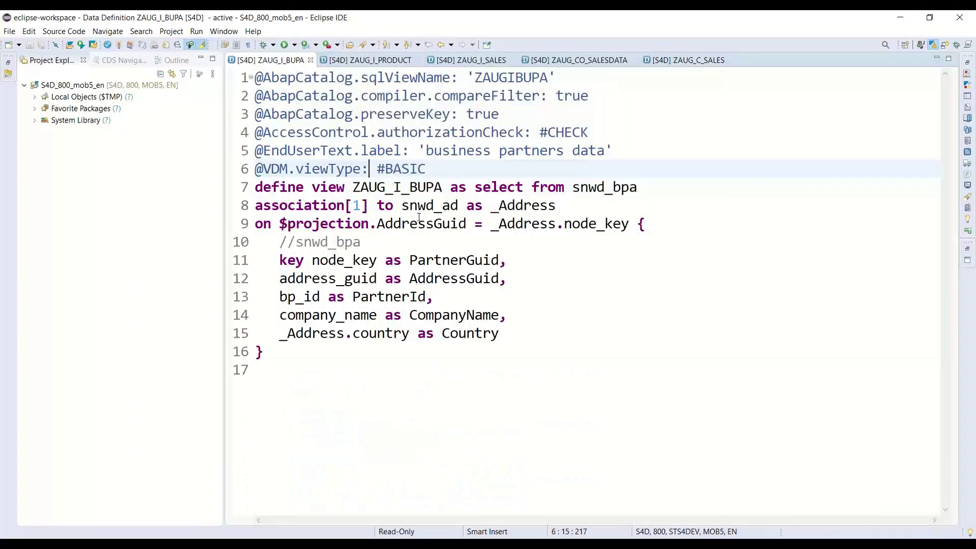
{"action": "left_click", "coordinate": [369, 63]}
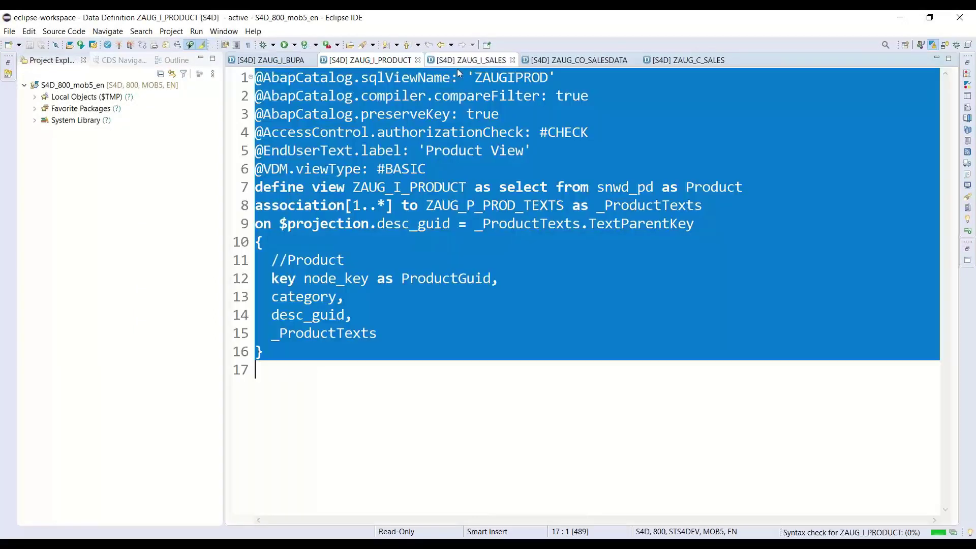
{"action": "left_click", "coordinate": [457, 62]}
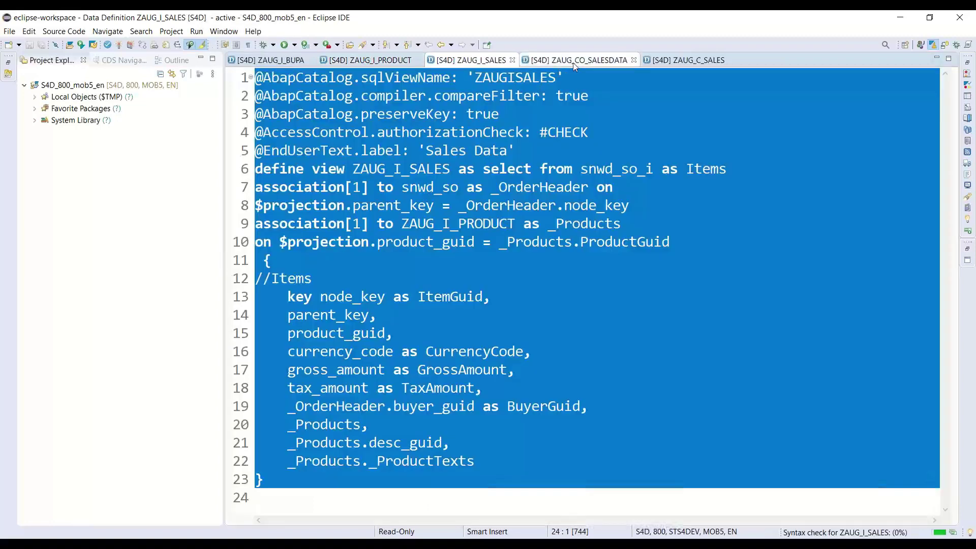
{"action": "left_click", "coordinate": [572, 63]}
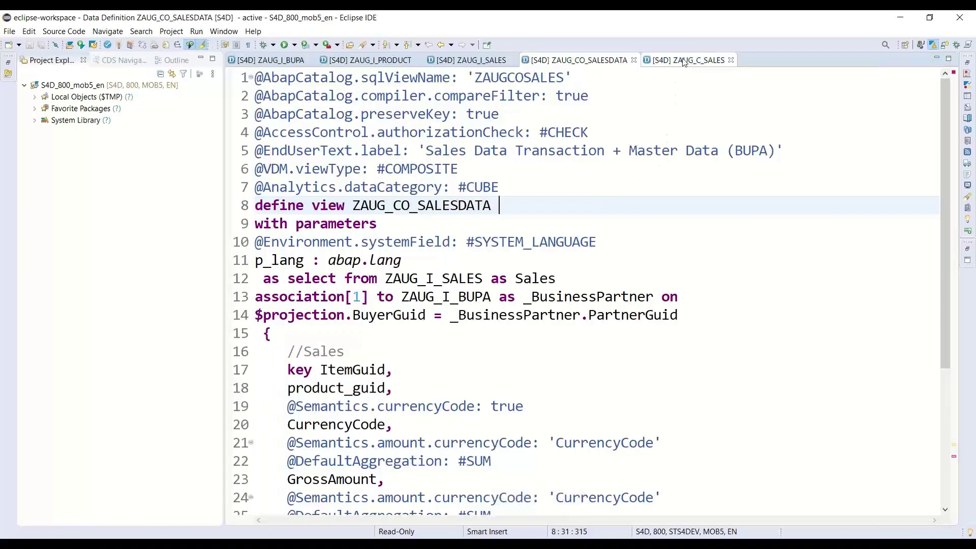
{"action": "left_click", "coordinate": [680, 60]}
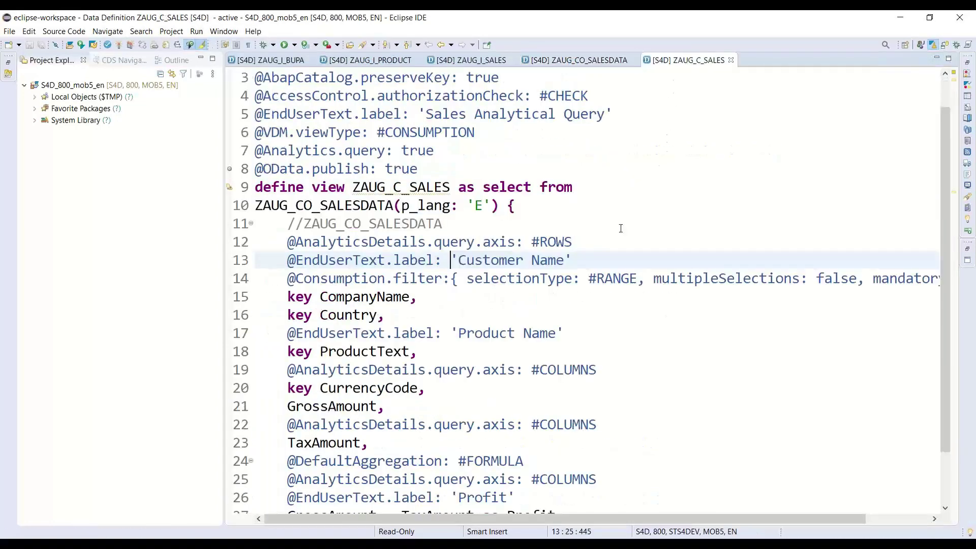
- Highlight the Analytics.query, #CONSUMPTION and OData.publish annotations, select ZAUG_C_SALES, and return to Chrome
{"action": "left_click_drag", "start_coordinate": [446, 154], "coordinate": [264, 152]}
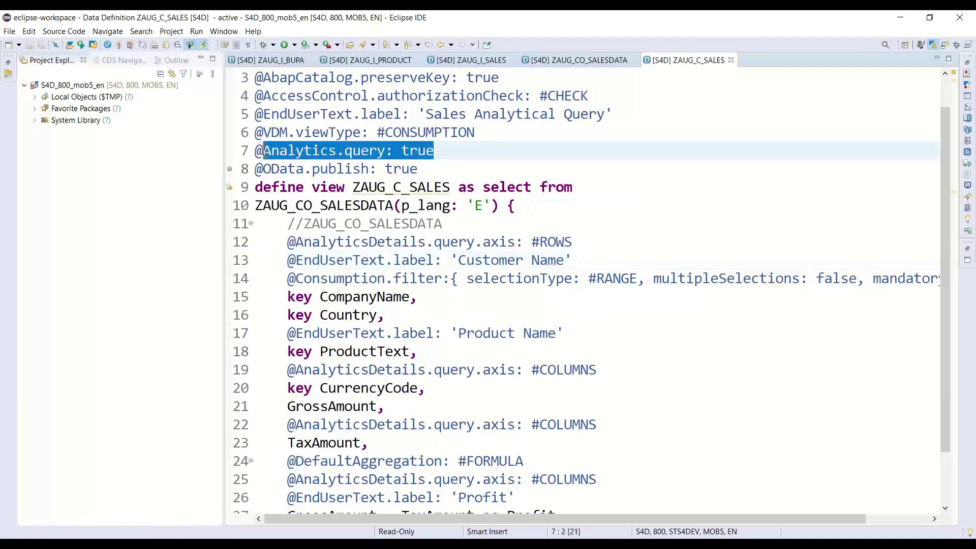
{"action": "left_click", "coordinate": [329, 162]}
{"action": "left_click_drag", "start_coordinate": [377, 133], "coordinate": [476, 134]}
{"action": "left_click_drag", "start_coordinate": [271, 169], "coordinate": [419, 169]}
{"action": "left_click", "coordinate": [442, 187]}
{"action": "left_click_drag", "start_coordinate": [355, 187], "coordinate": [450, 187]}
{"action": "key", "text": "ctrl+c"}
{"action": "key", "text": "alt+Tab"}
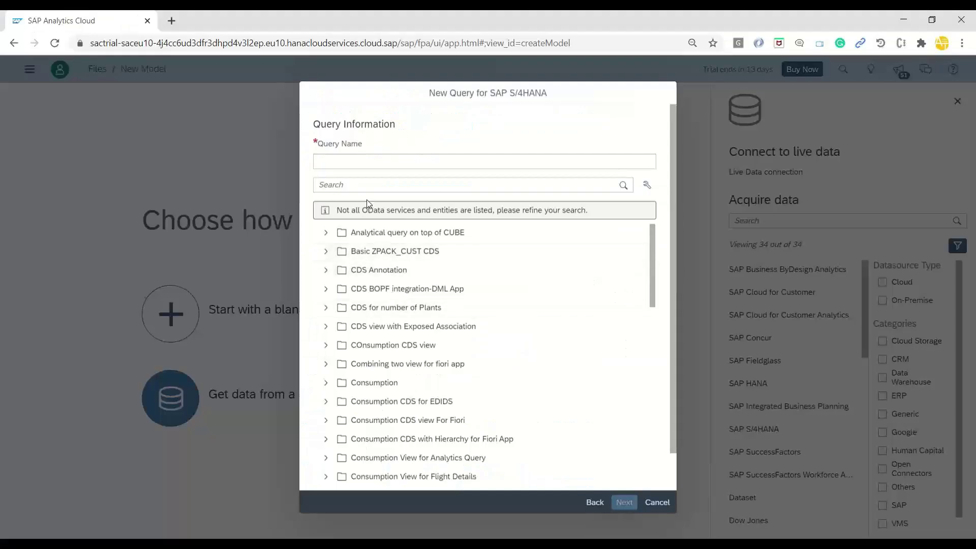
- Search for ZAUG_C_SALES, select it under Sales Analytical Query, and continue to the build step
{"action": "left_click", "coordinate": [360, 183]}
{"action": "key", "text": "ctrl+v"}
{"action": "key", "text": "Return"}
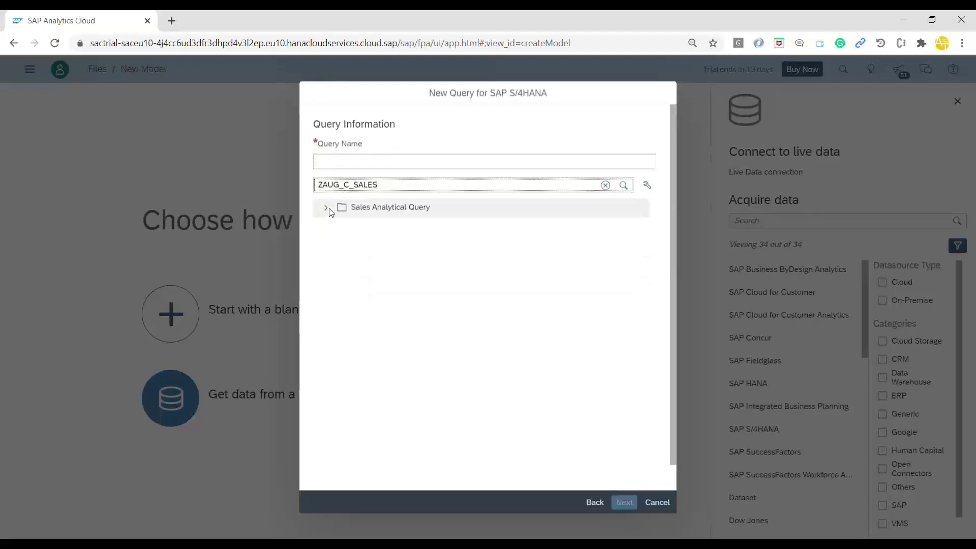
{"action": "left_click", "coordinate": [325, 207]}
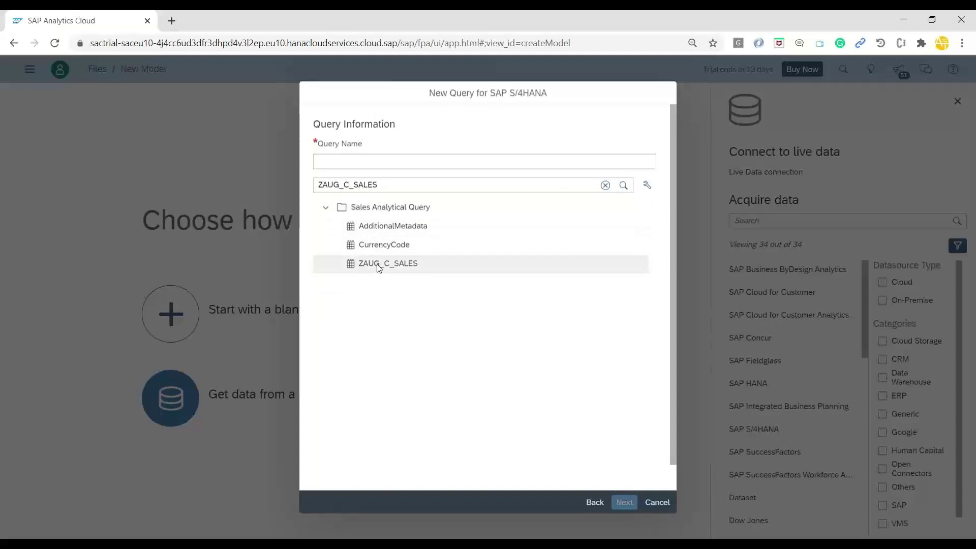
{"action": "left_click", "coordinate": [374, 261]}
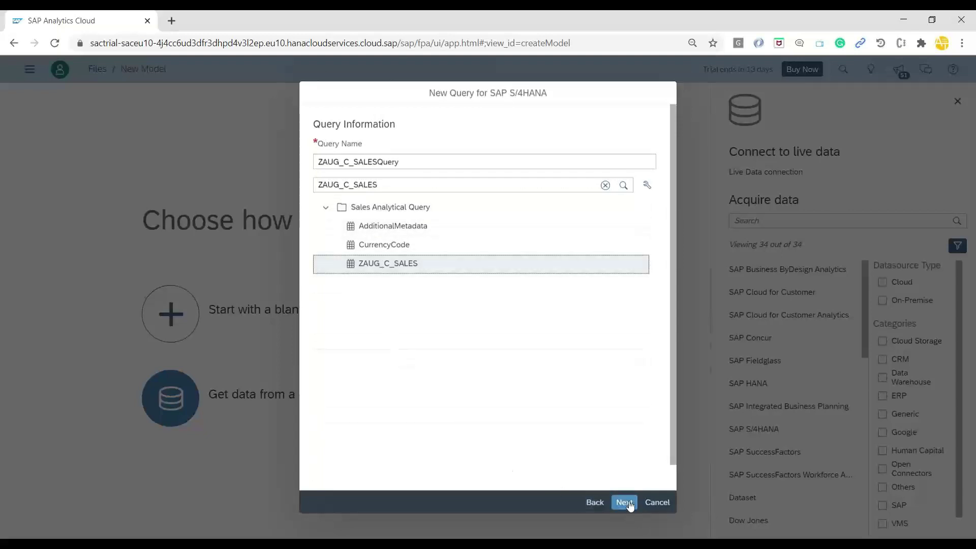
{"action": "left_click", "coordinate": [625, 503]}
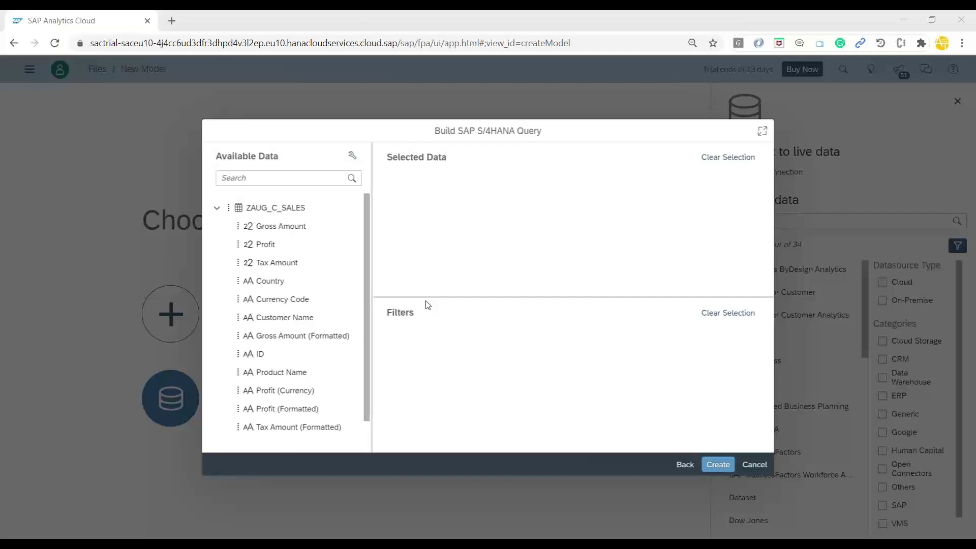
- Move all ZAUG_C_SALES fields into Selected Data and create the query to load the model
{"action": "left_click_drag", "start_coordinate": [270, 207], "coordinate": [441, 211]}
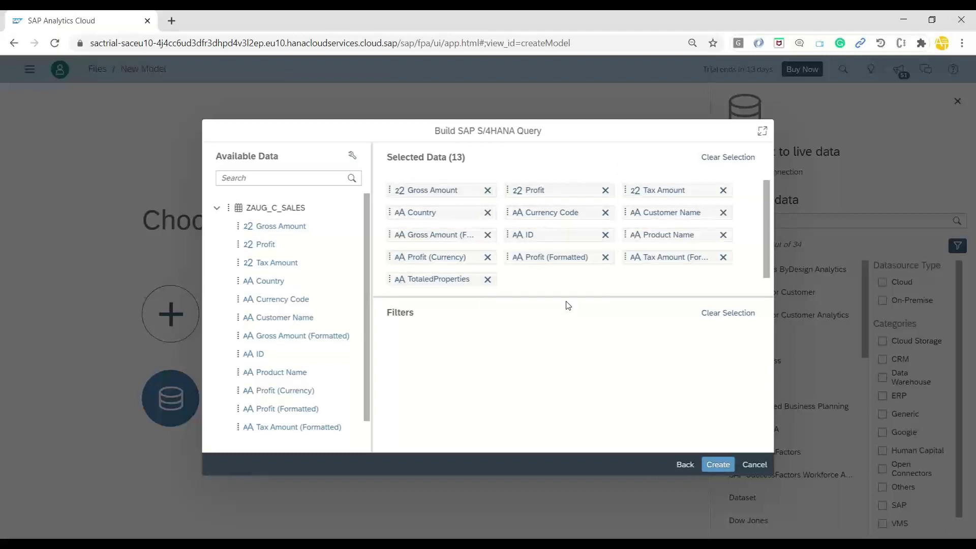
{"action": "left_click", "coordinate": [717, 464]}
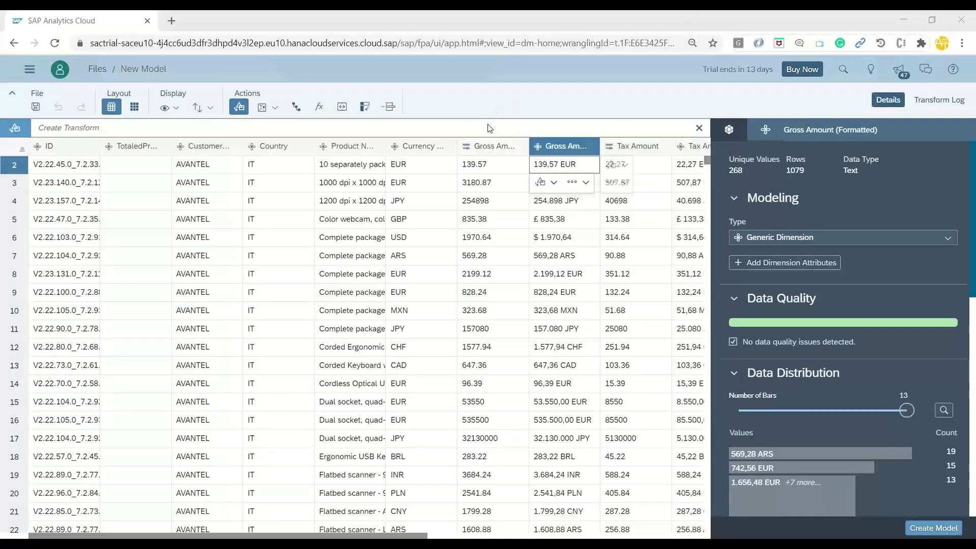
{"action": "left_click", "coordinate": [490, 128]}
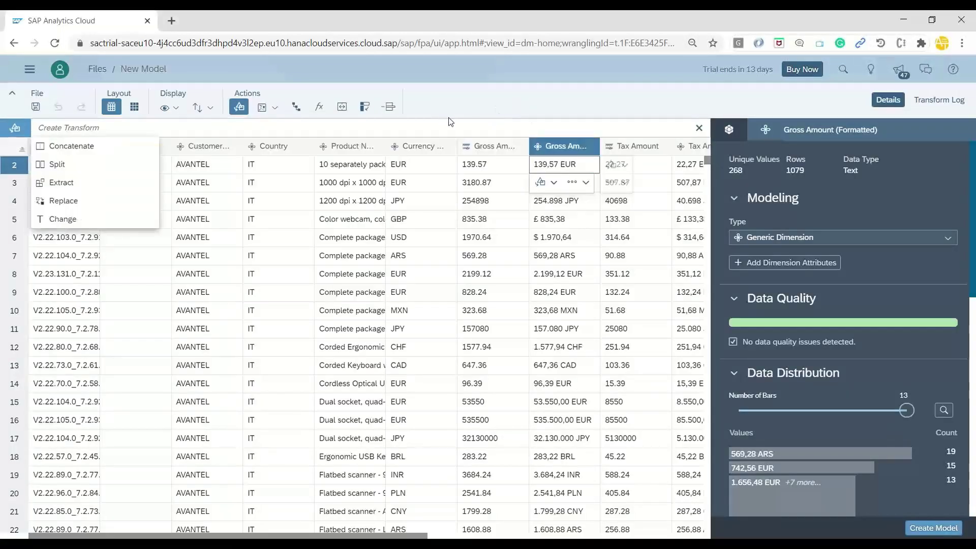
- Close the column transforms list and delete the Gross Amount (Formatted) column
{"action": "left_click", "coordinate": [512, 100]}
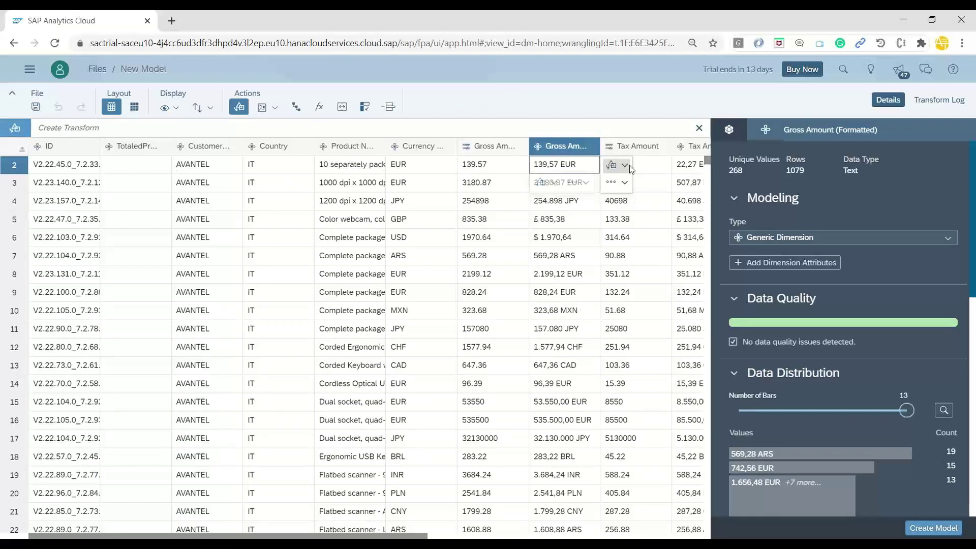
{"action": "left_click_drag", "start_coordinate": [357, 538], "coordinate": [435, 538]}
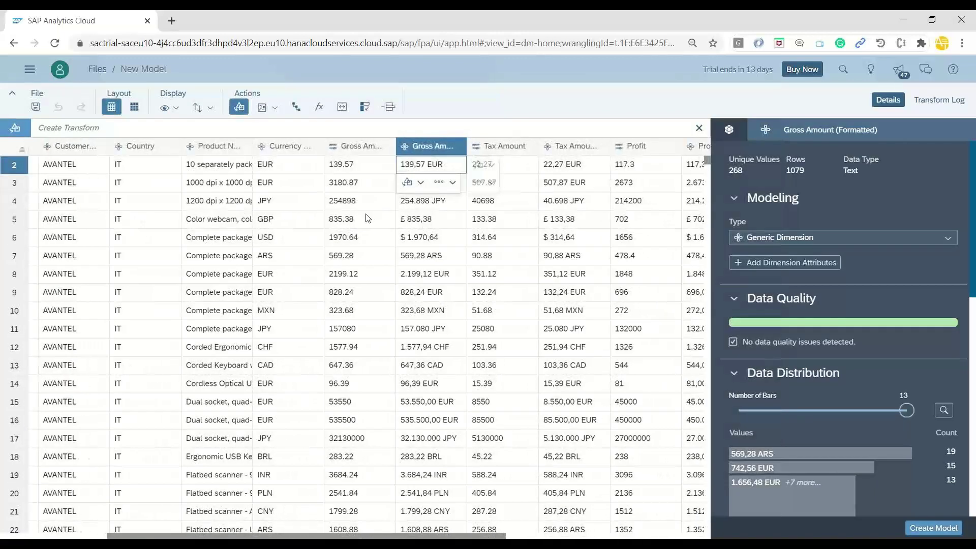
{"action": "left_click", "coordinate": [430, 147]}
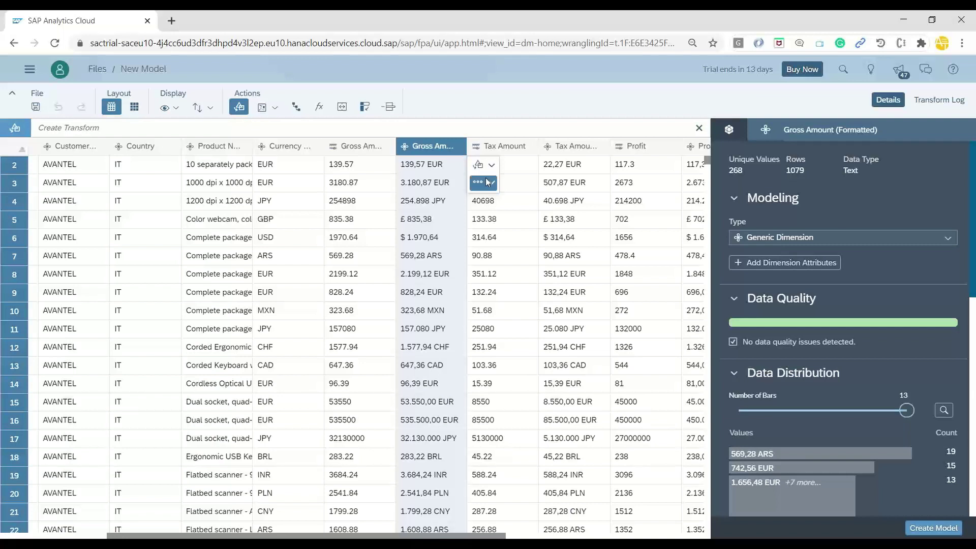
{"action": "left_click", "coordinate": [480, 182]}
{"action": "left_click", "coordinate": [534, 202]}
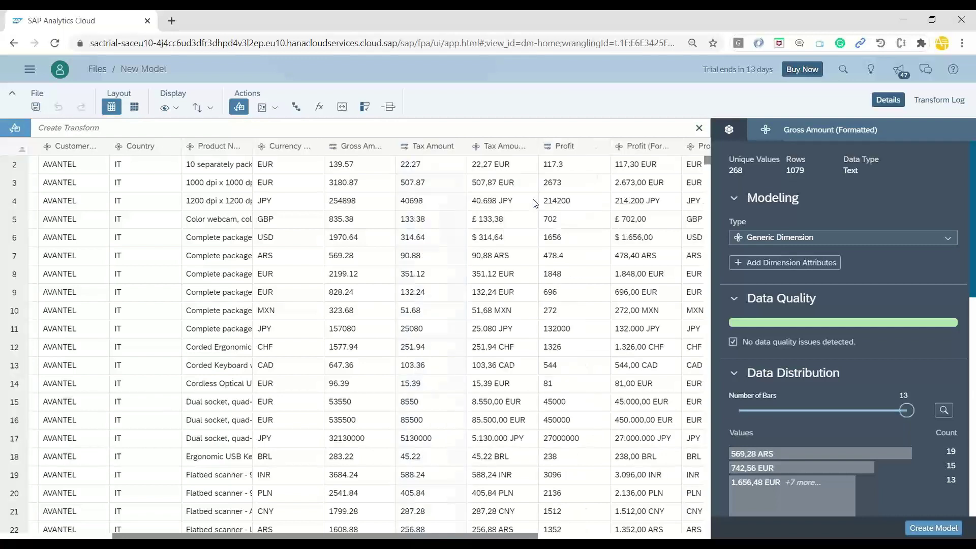
- Delete the Tax Amount (Formatted) and Profit (Formatted) columns
{"action": "left_click", "coordinate": [510, 147]}
{"action": "left_click", "coordinate": [556, 183]}
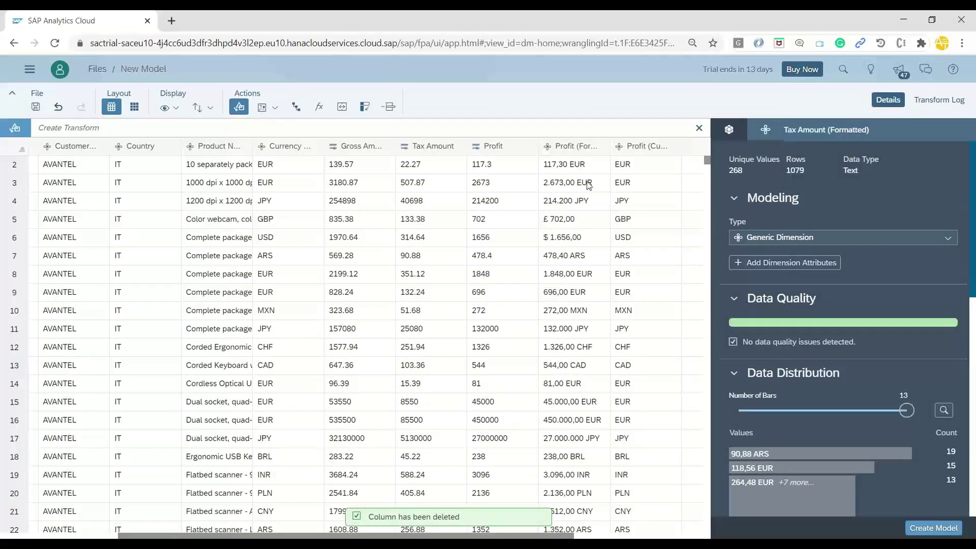
{"action": "left_click", "coordinate": [571, 147]}
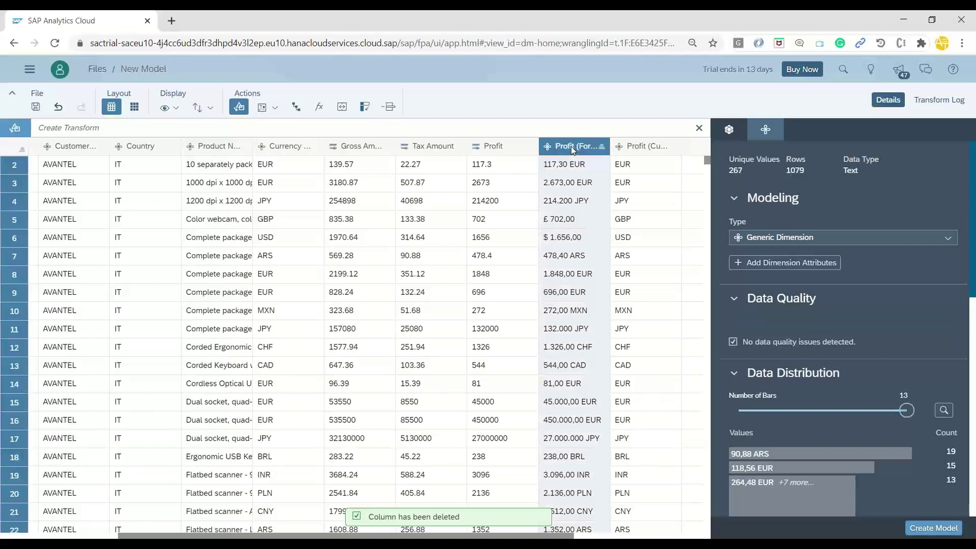
{"action": "left_click", "coordinate": [634, 184]}
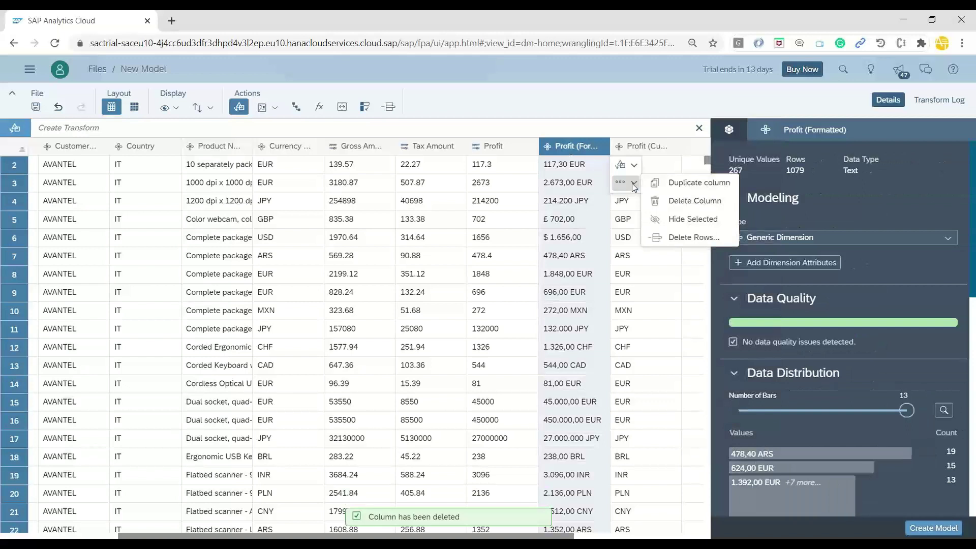
{"action": "left_click", "coordinate": [676, 201]}
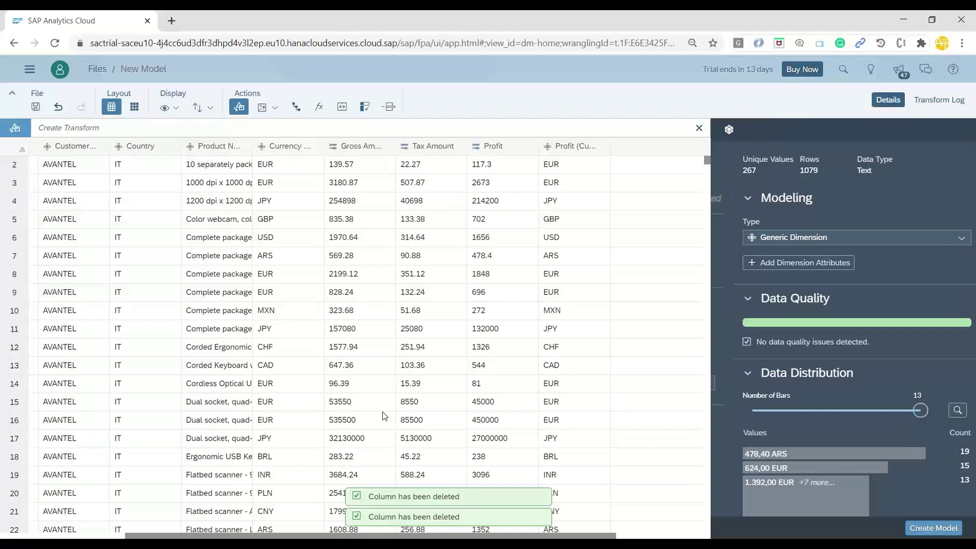
- Delete the Profit (Currency) and TotaledProperties columns, leaving 8 columns, then start Create Model
{"action": "left_click", "coordinate": [579, 148]}
{"action": "left_click", "coordinate": [619, 165]}
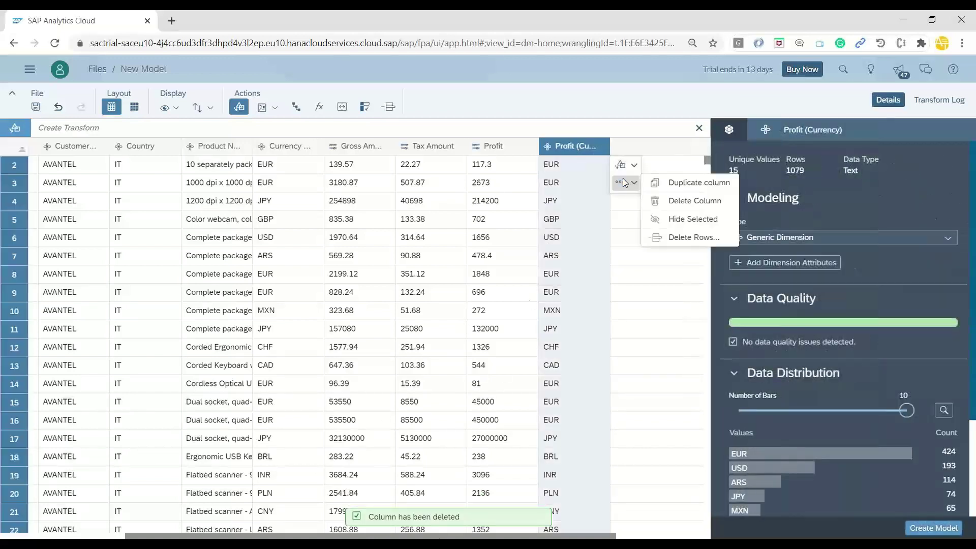
{"action": "left_click", "coordinate": [676, 200]}
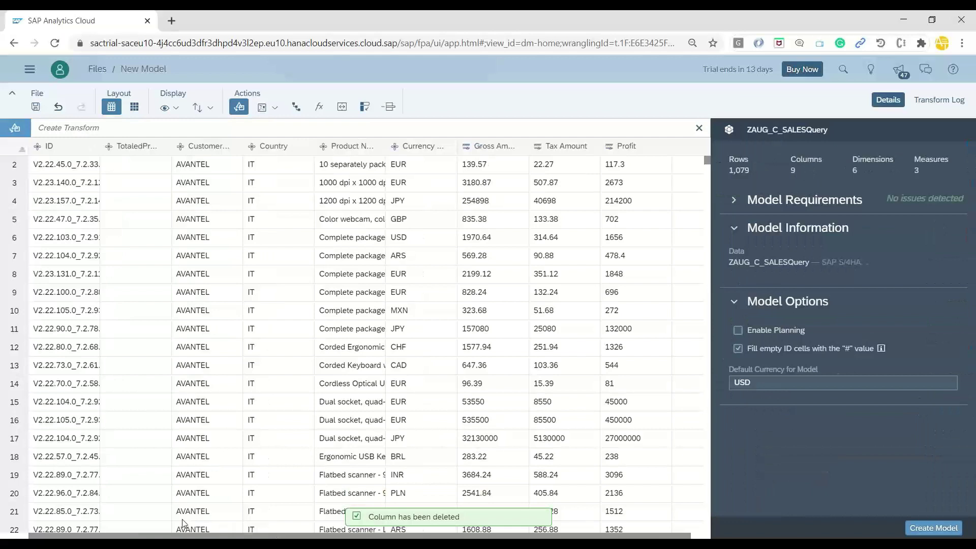
{"action": "left_click", "coordinate": [136, 145]}
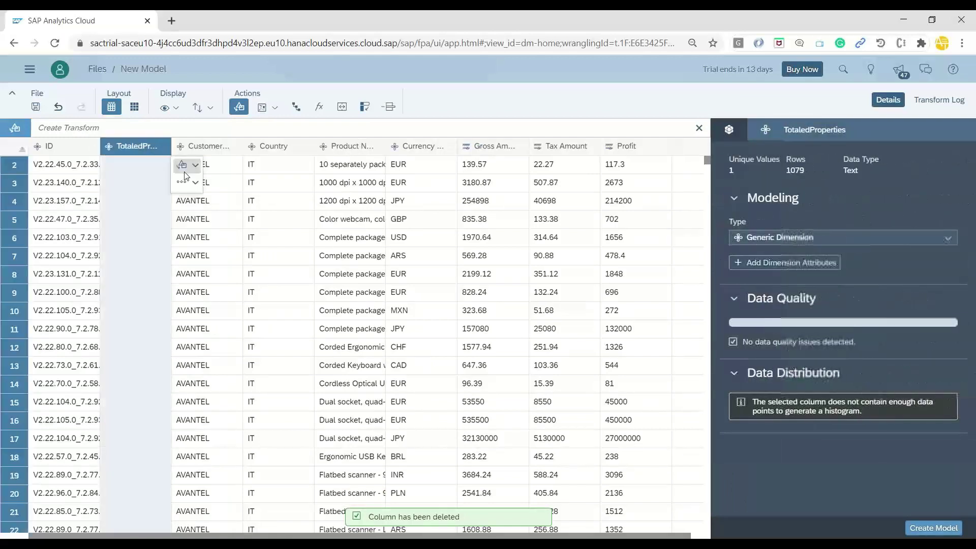
{"action": "left_click", "coordinate": [194, 183]}
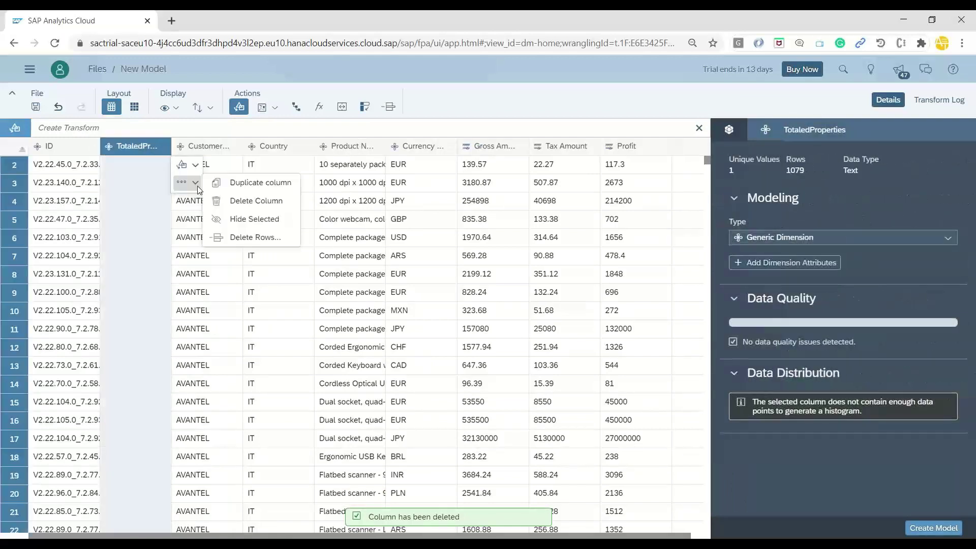
{"action": "left_click", "coordinate": [244, 201]}
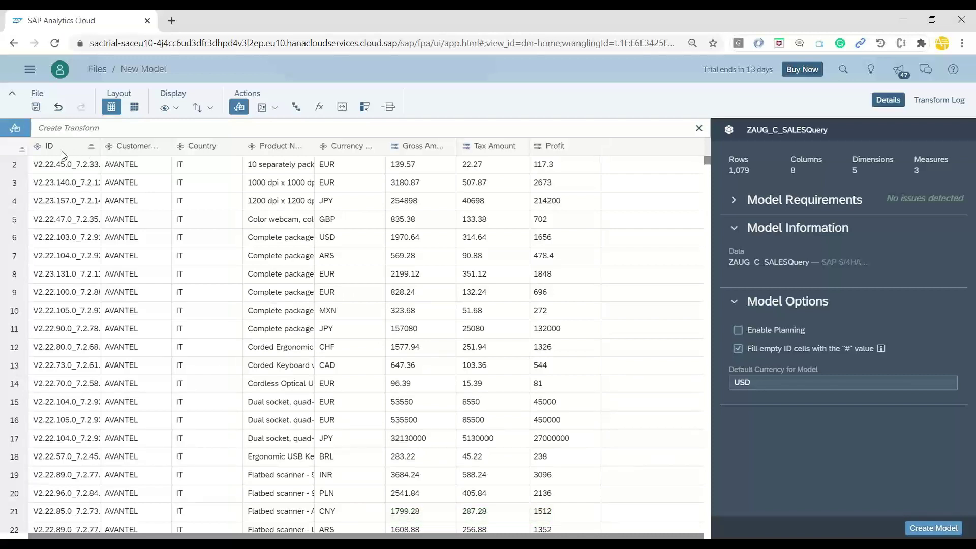
{"action": "left_click", "coordinate": [933, 527]}
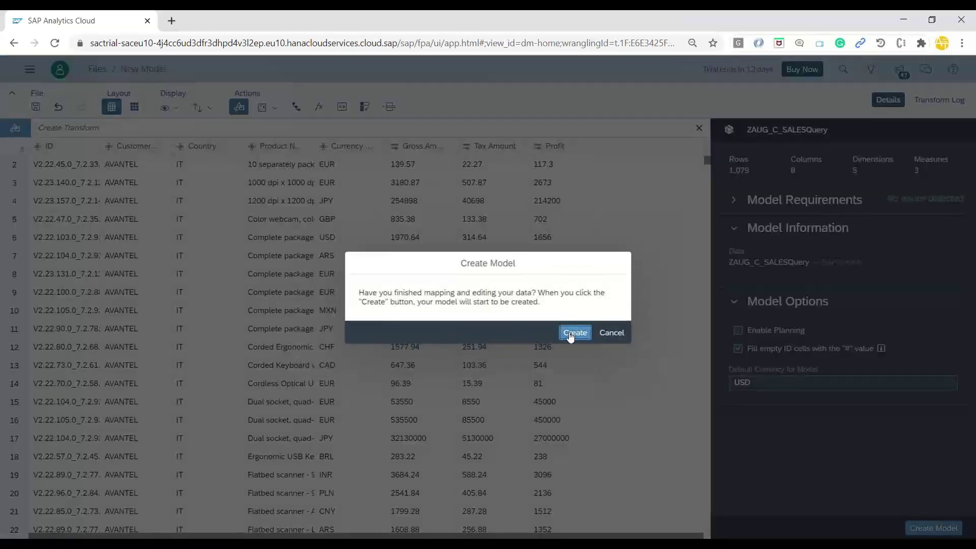
- Confirm model creation and save it in the Content folder as CDS_Based_Data_Model
{"action": "left_click", "coordinate": [574, 332]}
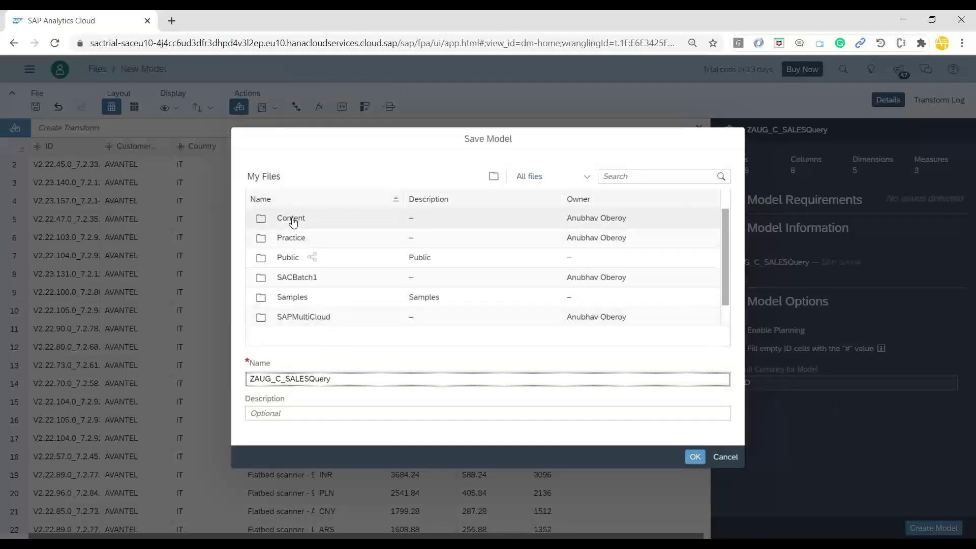
{"action": "left_click", "coordinate": [290, 217]}
{"action": "left_click", "coordinate": [345, 380]}
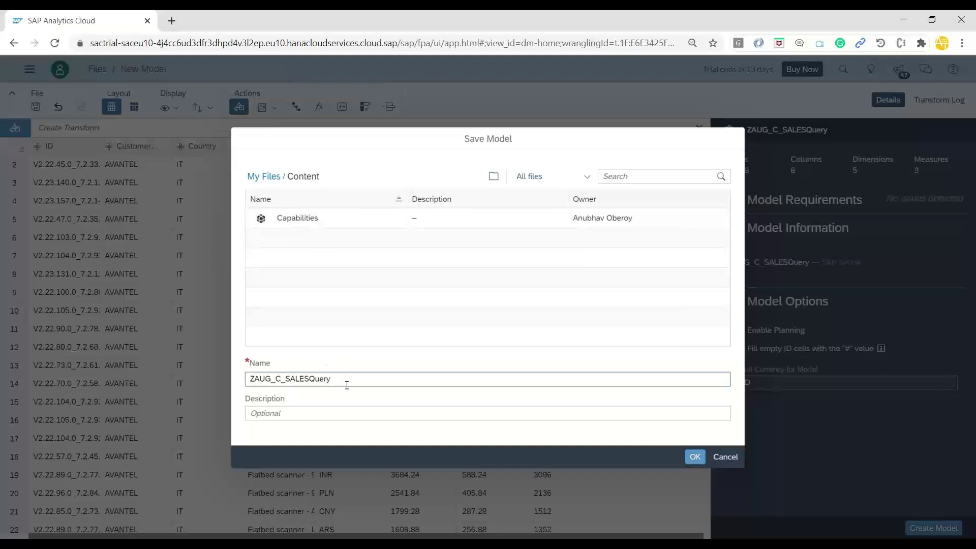
{"action": "left_click_drag", "start_coordinate": [380, 381], "coordinate": [228, 359]}
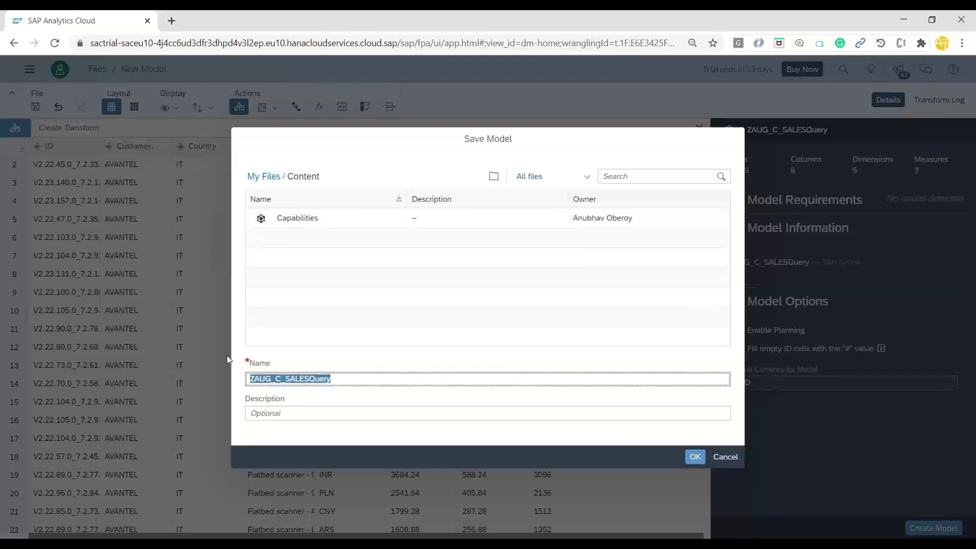
{"action": "type", "text": "CDS_B"}
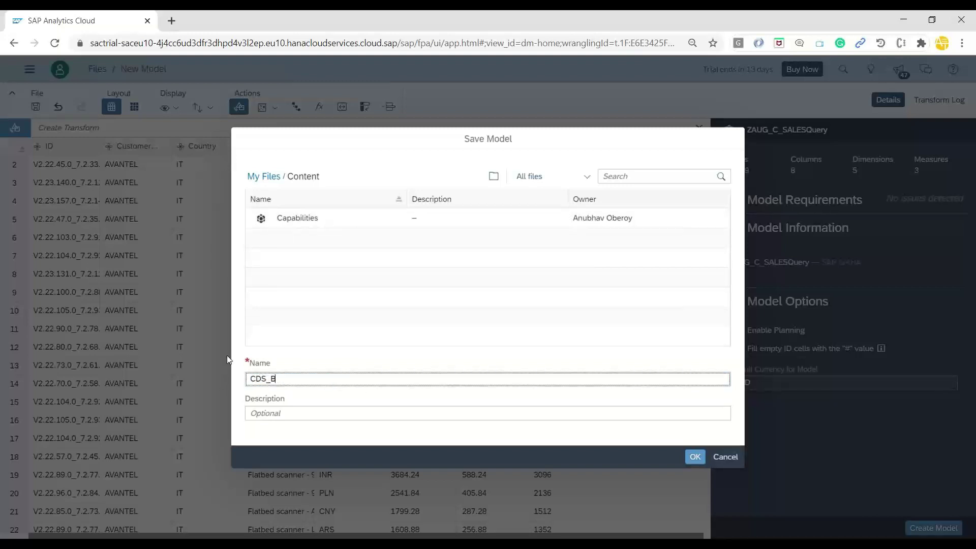
{"action": "type", "text": "ased_Data_Qu"}
{"action": "key", "text": "BackSpace"}
{"action": "key", "text": "BackSpace"}
{"action": "type", "text": "Model"}
{"action": "left_click", "coordinate": [694, 456]}
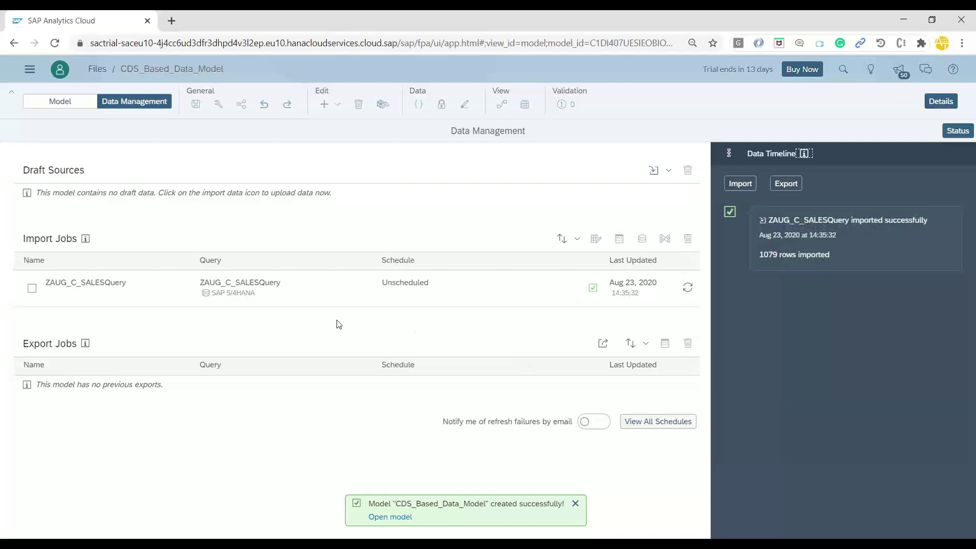
- Select the ZAUG_C_SALESQuery import job, then switch to the model's dimension view
{"action": "left_click", "coordinate": [32, 288]}
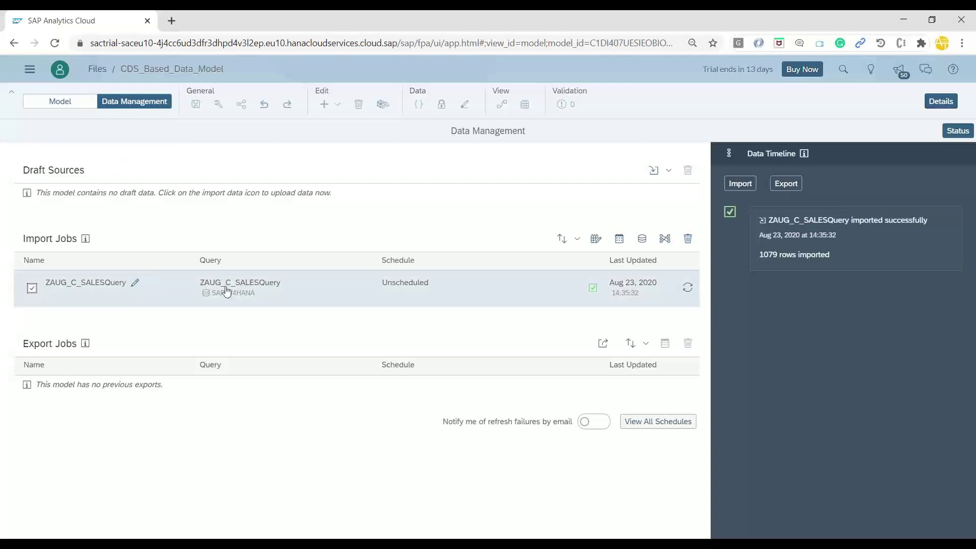
{"action": "left_click", "coordinate": [62, 101]}
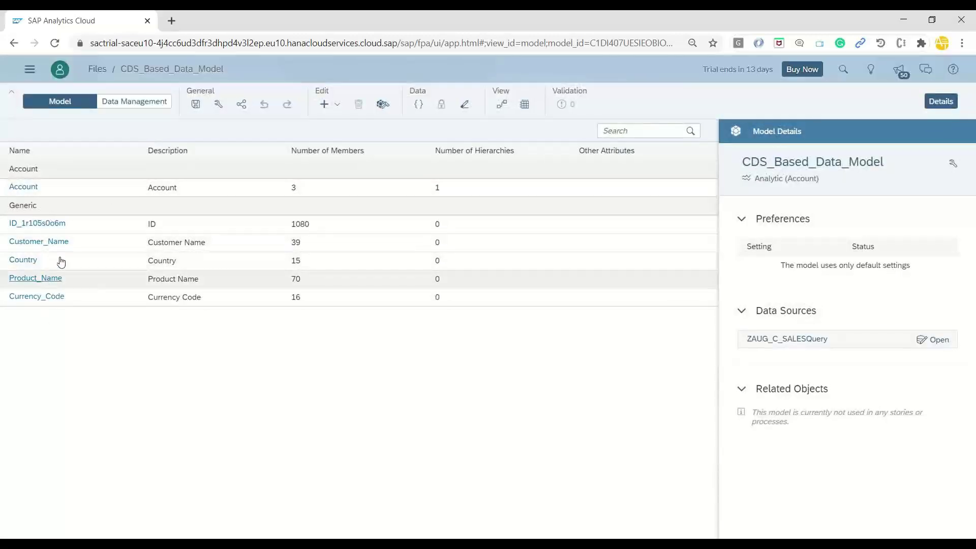
- Create a new story running Smart Discovery on CDS_Based_Data_Model from the Content folder
{"action": "left_click", "coordinate": [30, 69]}
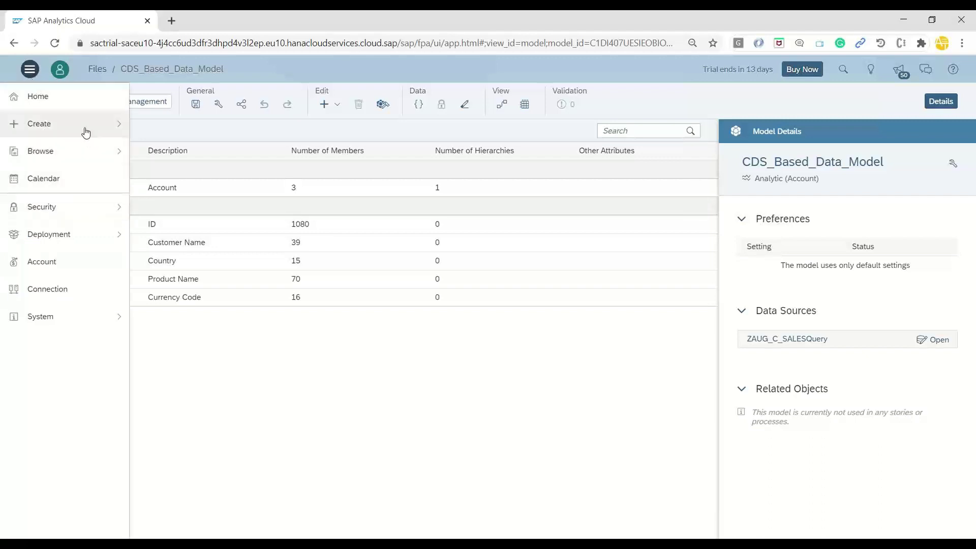
{"action": "mouse_move", "coordinate": [85, 131]}
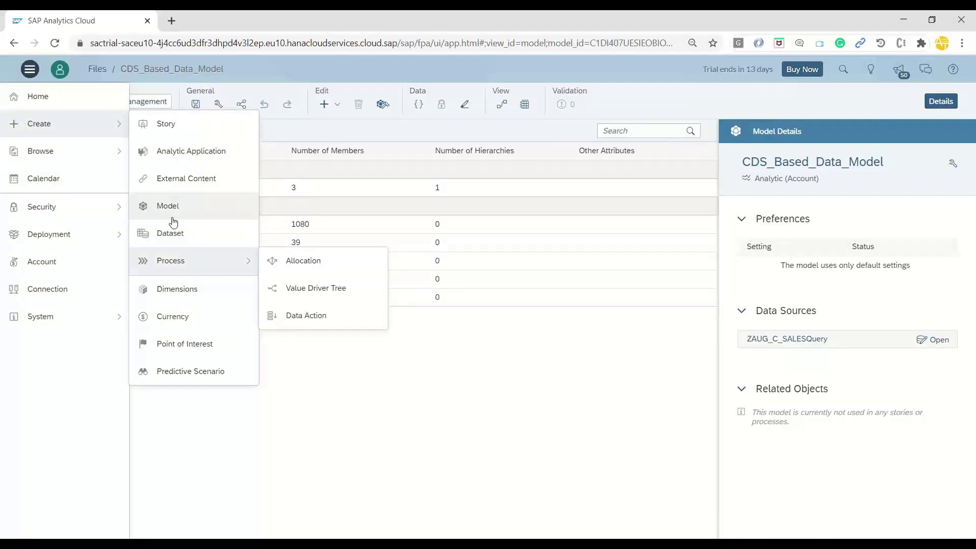
{"action": "left_click", "coordinate": [179, 125]}
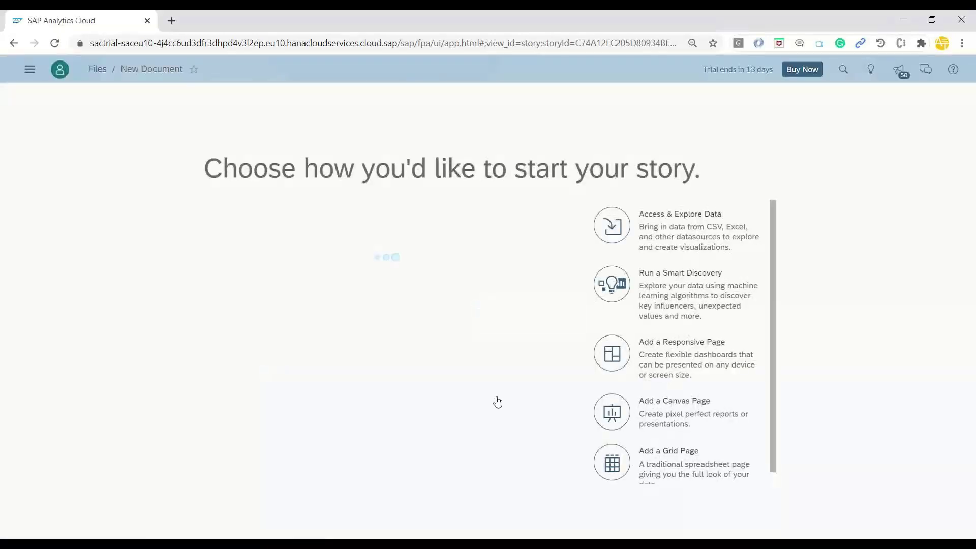
{"action": "left_click", "coordinate": [620, 289]}
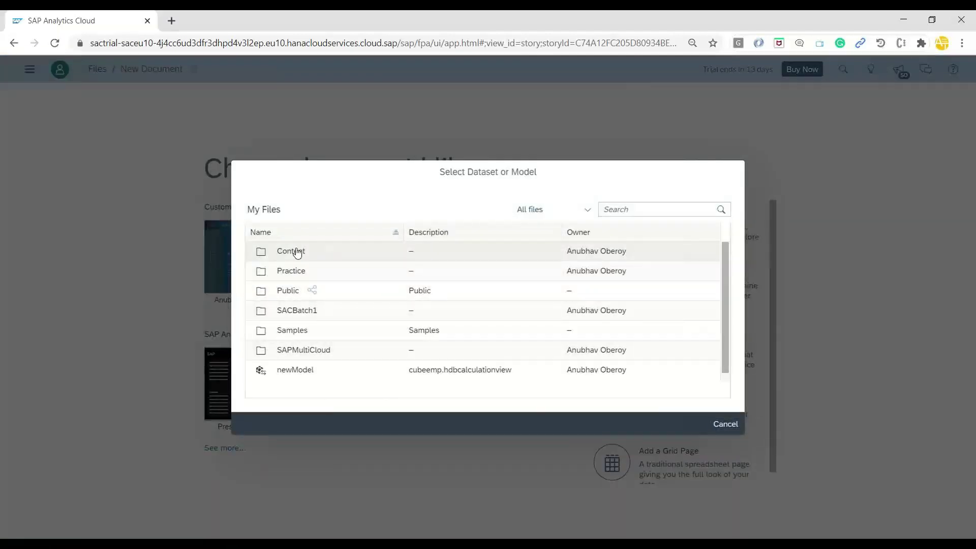
{"action": "left_click", "coordinate": [298, 251]}
{"action": "left_click", "coordinate": [306, 270]}
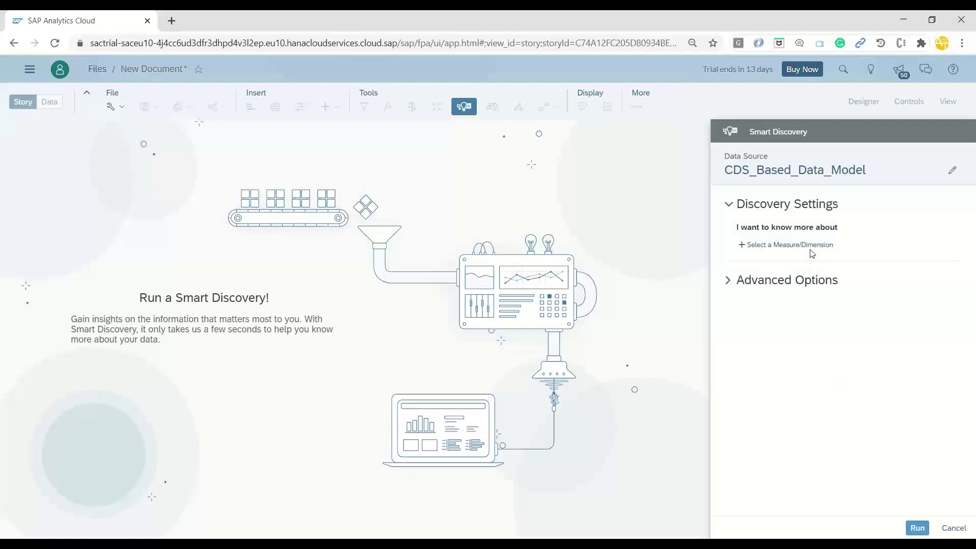
- Choose Gross Amount as the target, expand Advanced Options, and run Smart Discovery
{"action": "left_click", "coordinate": [795, 242]}
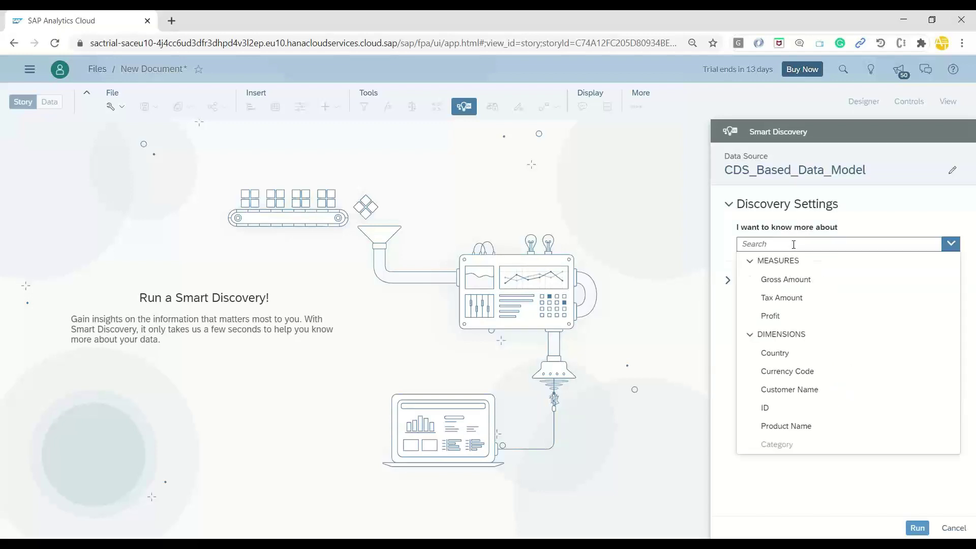
{"action": "left_click", "coordinate": [798, 285]}
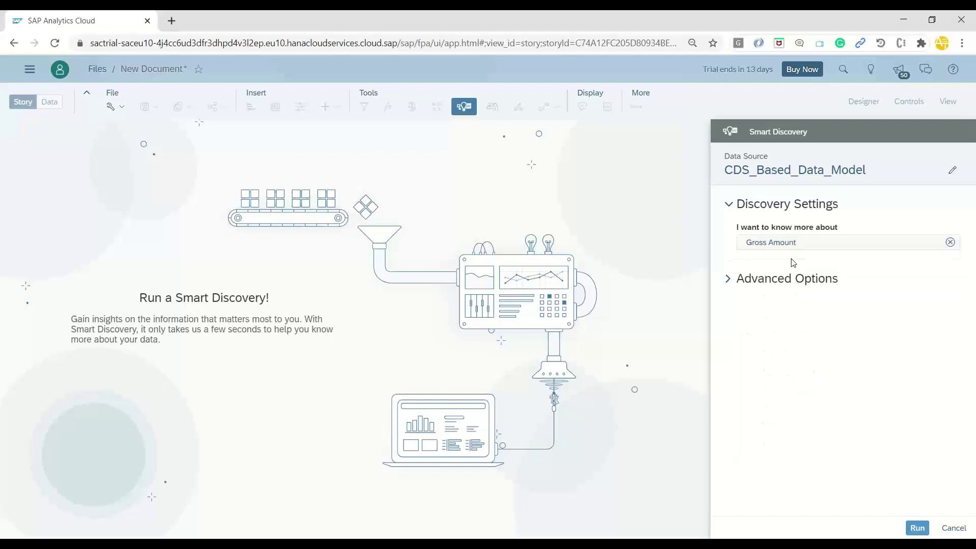
{"action": "left_click", "coordinate": [729, 279]}
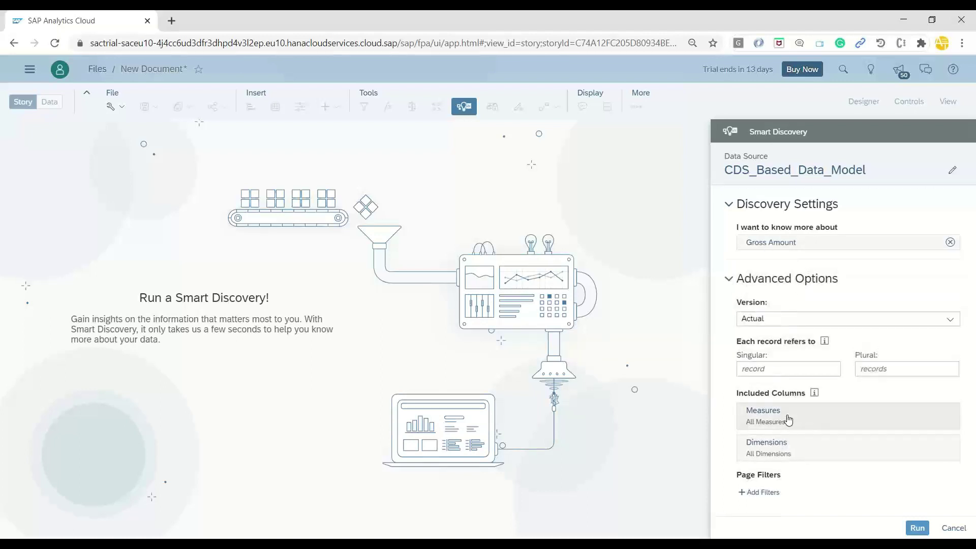
{"action": "left_click", "coordinate": [916, 528]}
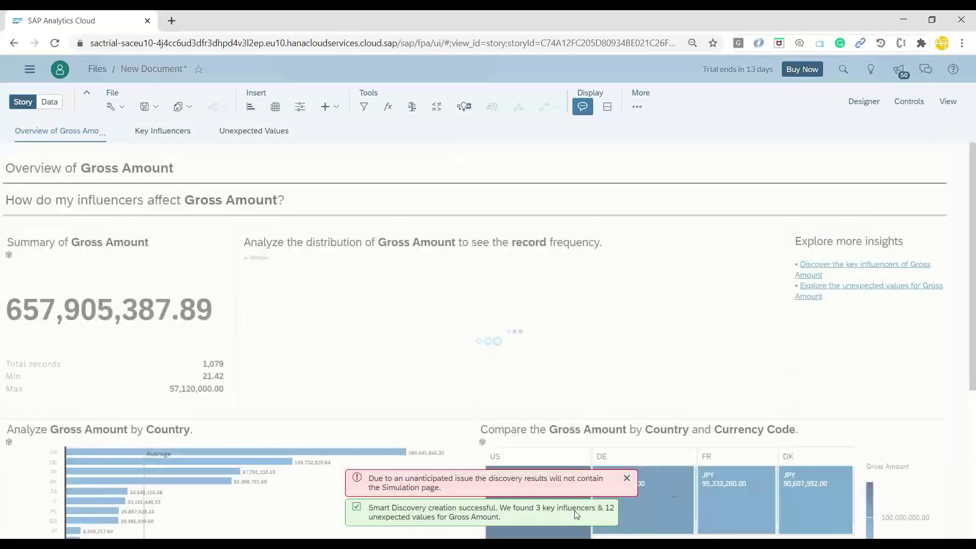
- Dismiss the missing simulation page warning and scroll through the Gross Amount overview
{"action": "scroll", "coordinate": [629, 492], "scroll_direction": "down", "scroll_amount": 4}
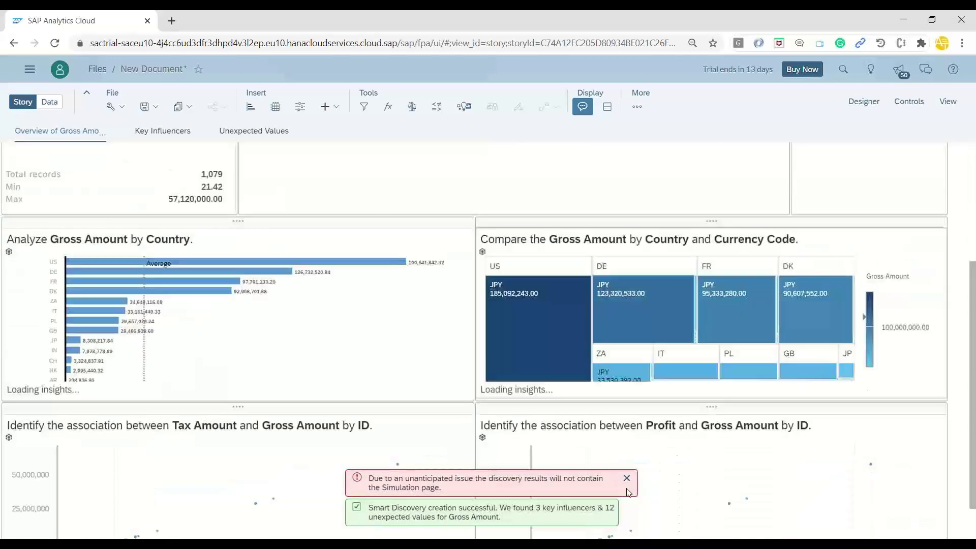
{"action": "left_click", "coordinate": [627, 479]}
{"action": "scroll", "coordinate": [596, 498], "scroll_direction": "up", "scroll_amount": 4}
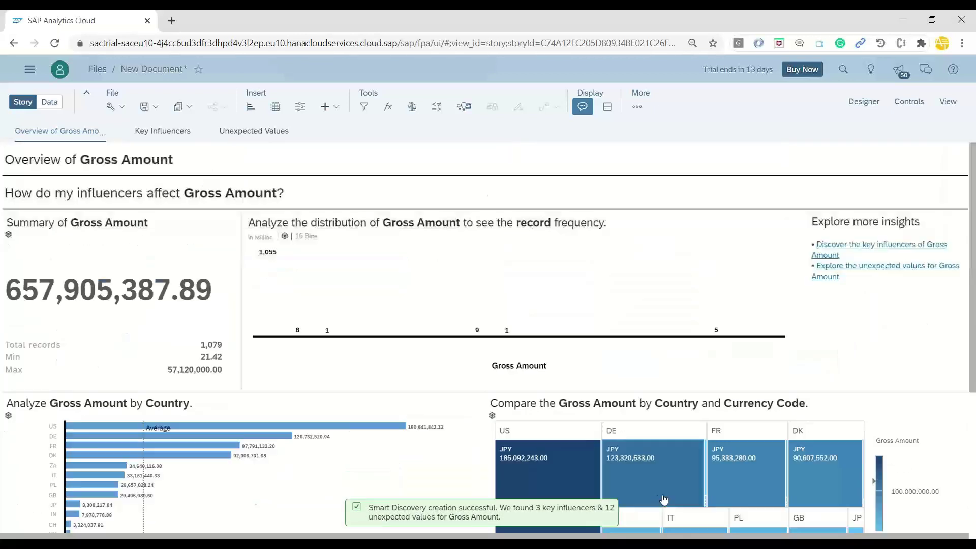
{"action": "scroll", "coordinate": [478, 346], "scroll_direction": "down", "scroll_amount": 3}
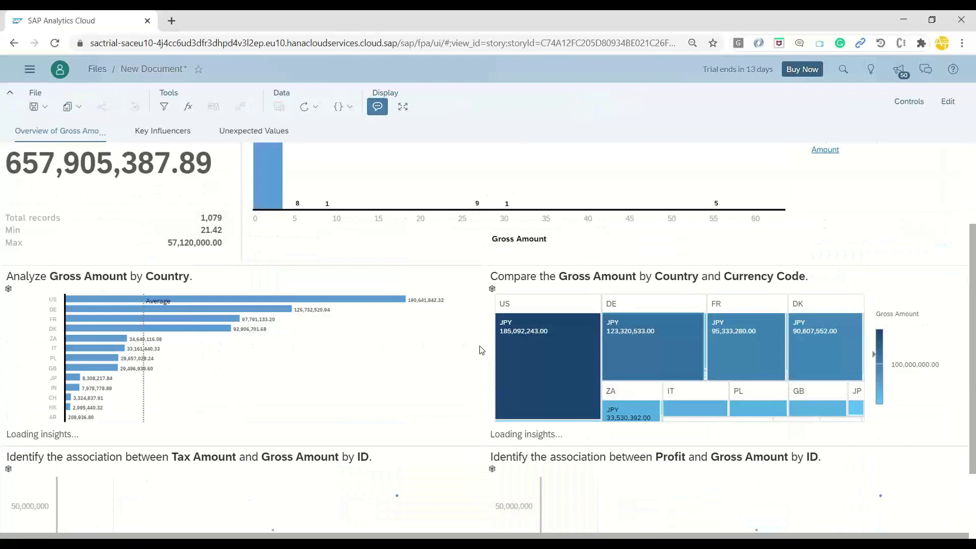
{"action": "scroll", "coordinate": [425, 356], "scroll_direction": "down", "scroll_amount": 2}
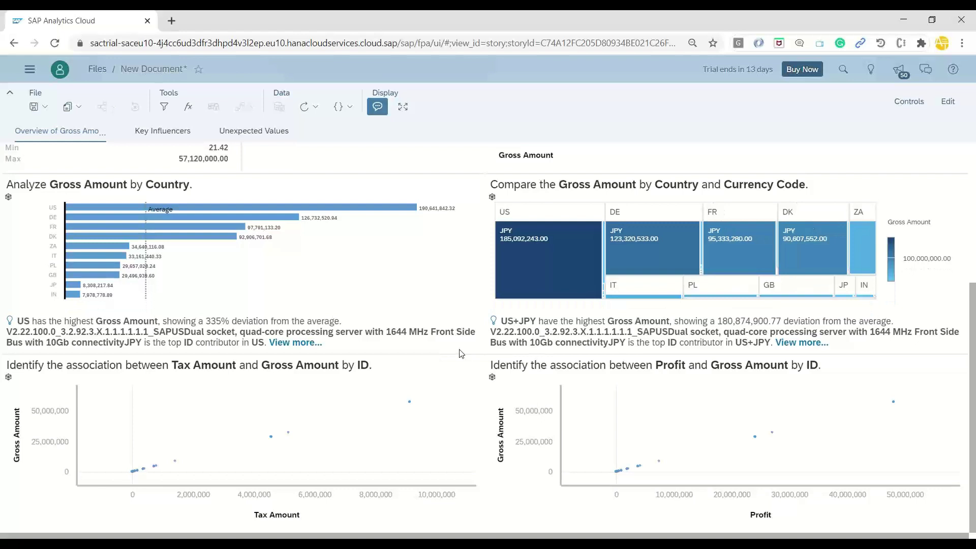
{"action": "scroll", "coordinate": [459, 353], "scroll_direction": "up", "scroll_amount": 5}
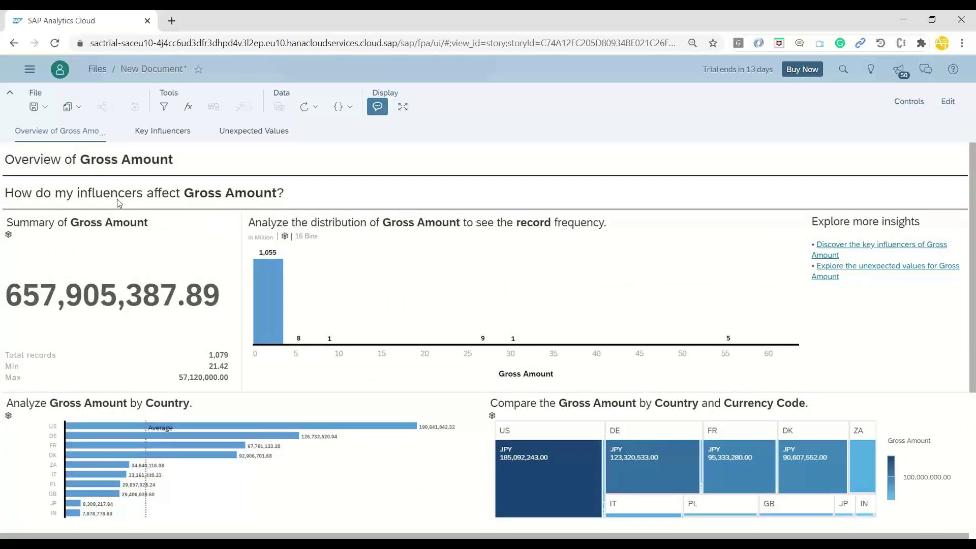
- Review the Key Influencers page, then open the Unexpected Values page for Gross Amount
{"action": "left_click", "coordinate": [162, 133]}
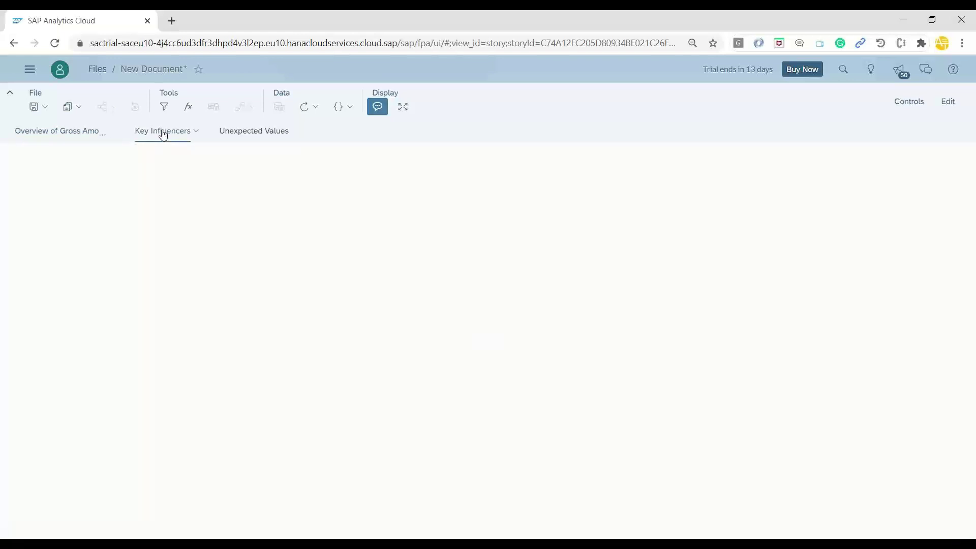
{"action": "scroll", "coordinate": [491, 345], "scroll_direction": "down", "scroll_amount": 7}
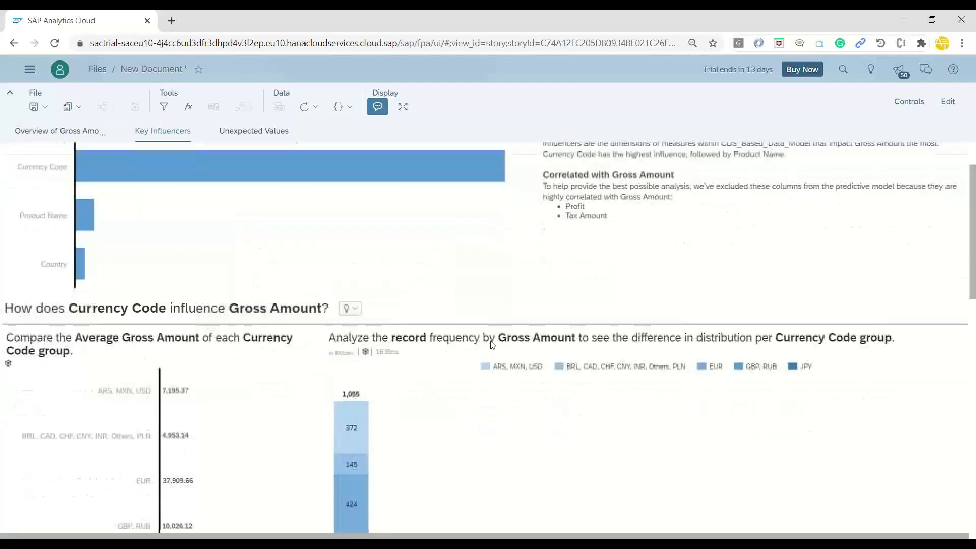
{"action": "scroll", "coordinate": [491, 346], "scroll_direction": "down", "scroll_amount": 7}
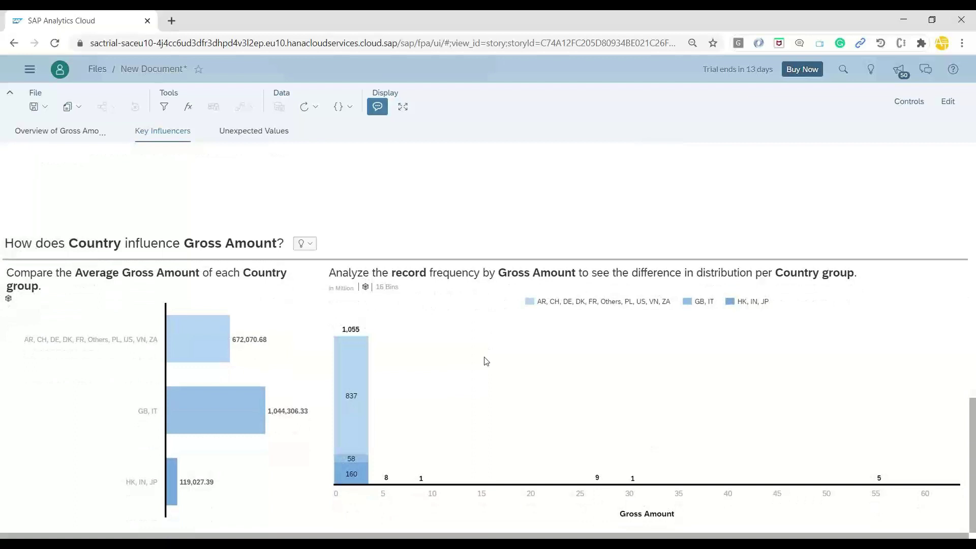
{"action": "scroll", "coordinate": [495, 371], "scroll_direction": "up", "scroll_amount": 5}
{"action": "scroll", "coordinate": [496, 372], "scroll_direction": "up", "scroll_amount": 10}
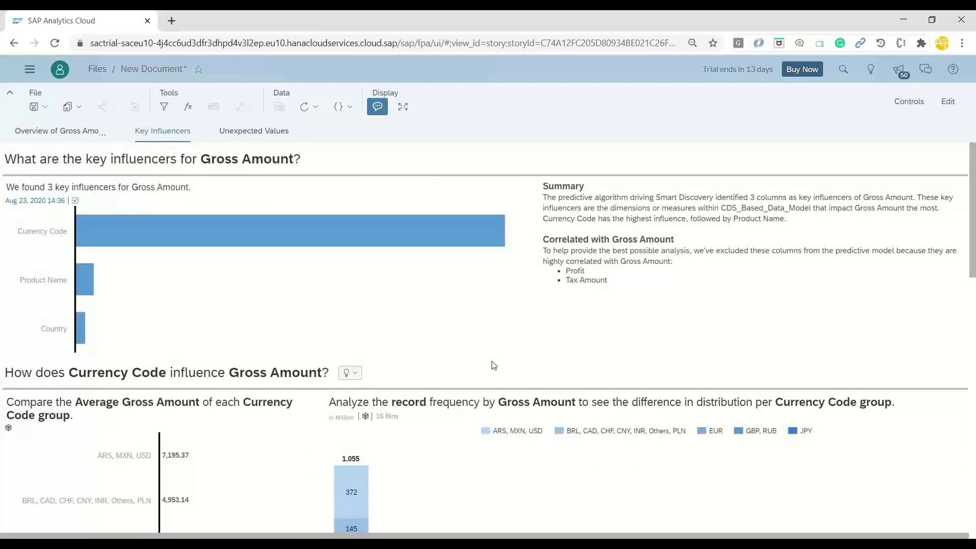
{"action": "left_click", "coordinate": [265, 134]}
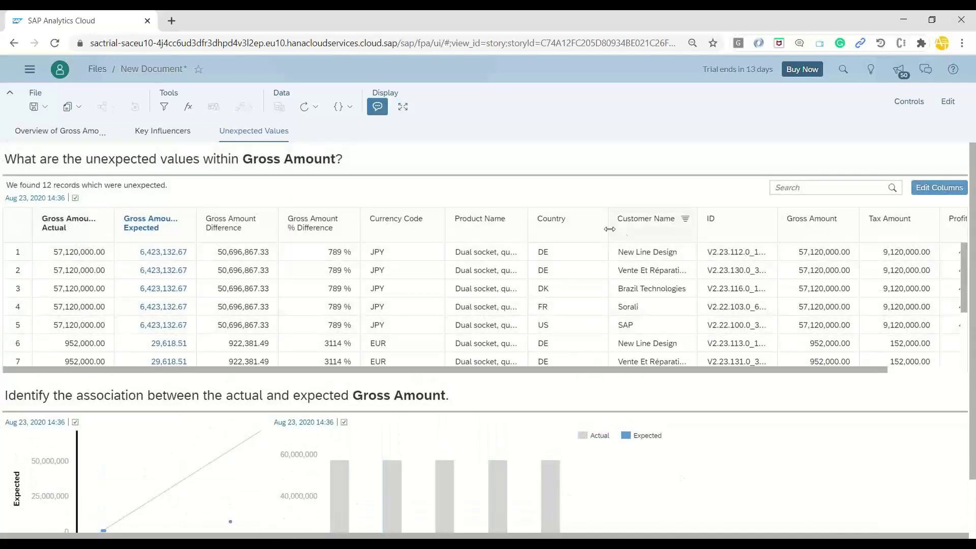
- Switch to the Overview of Gross Amount page of the discovery story
{"action": "left_click", "coordinate": [43, 130]}
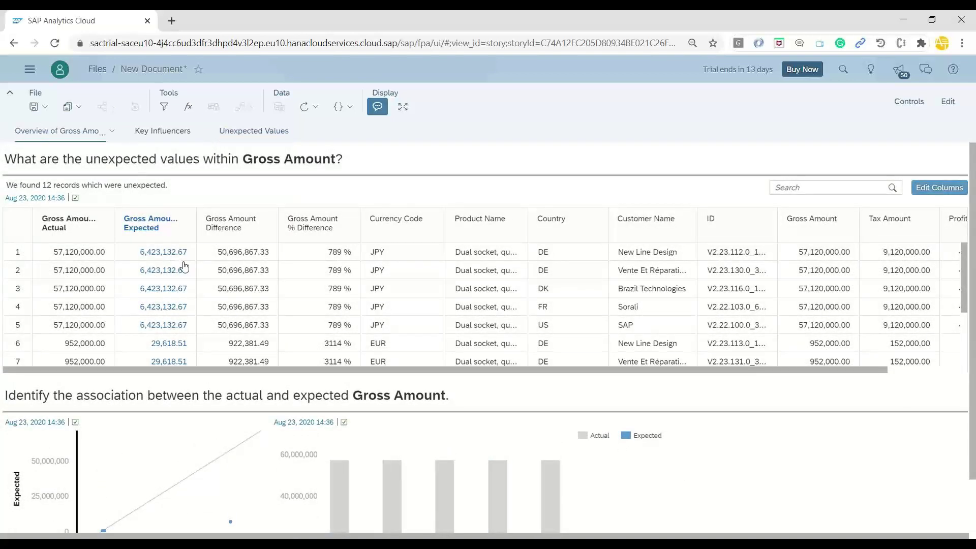